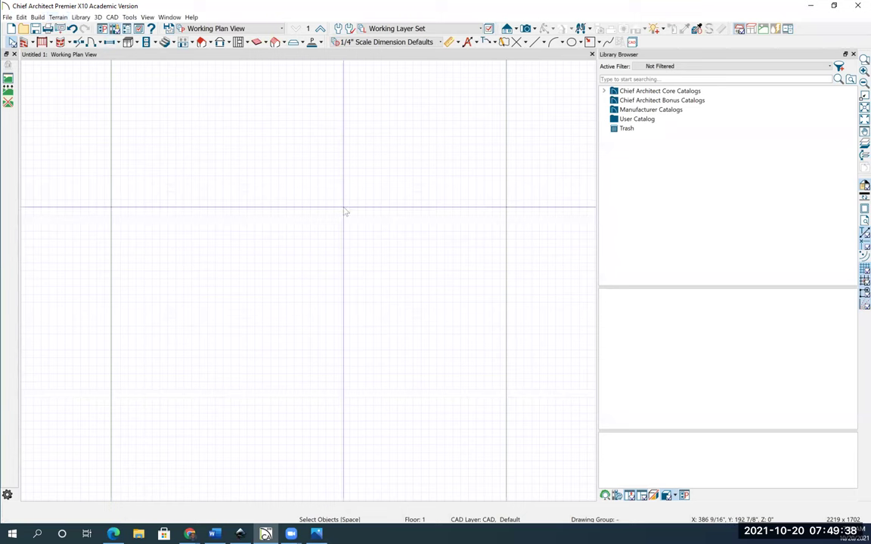
Select the terrain perimeter's upper edge and set the perimeter's vertical length to 150'
scroll(345, 215, "down", 2)
scroll(345, 216, "up", 1)
scroll(345, 216, "down", 1)
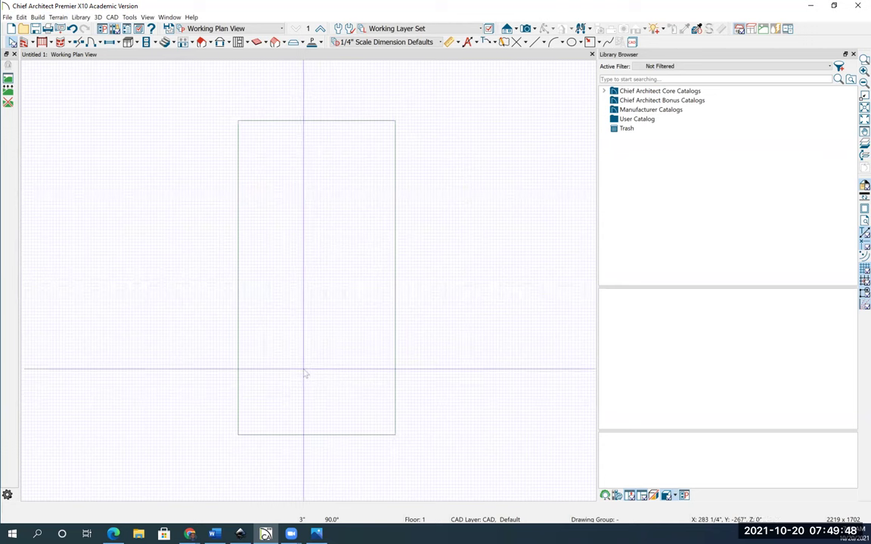
left_click(304, 124)
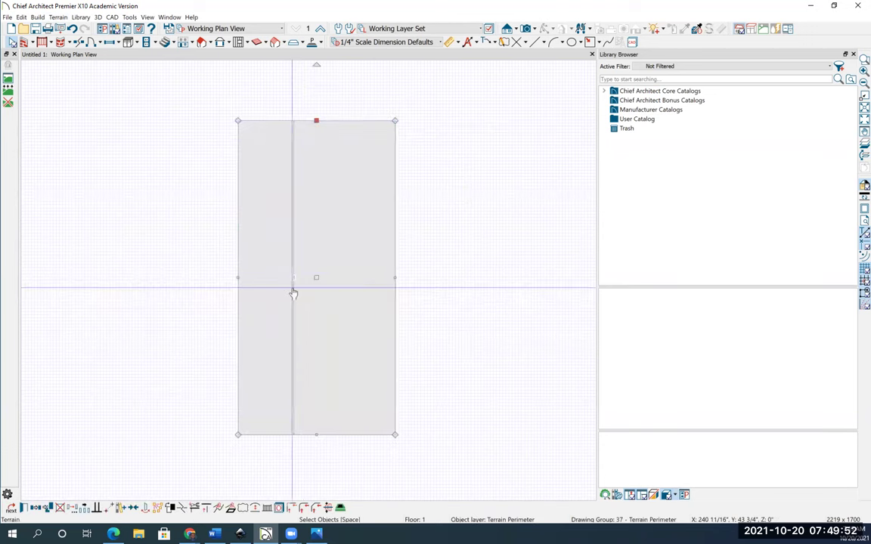
scroll(293, 292, "up", 1)
scroll(294, 290, "up", 5)
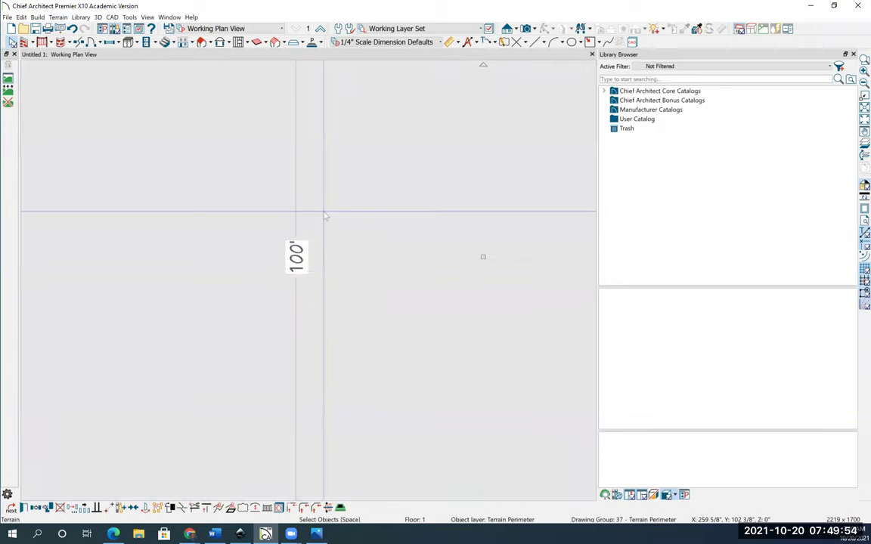
left_click(295, 261)
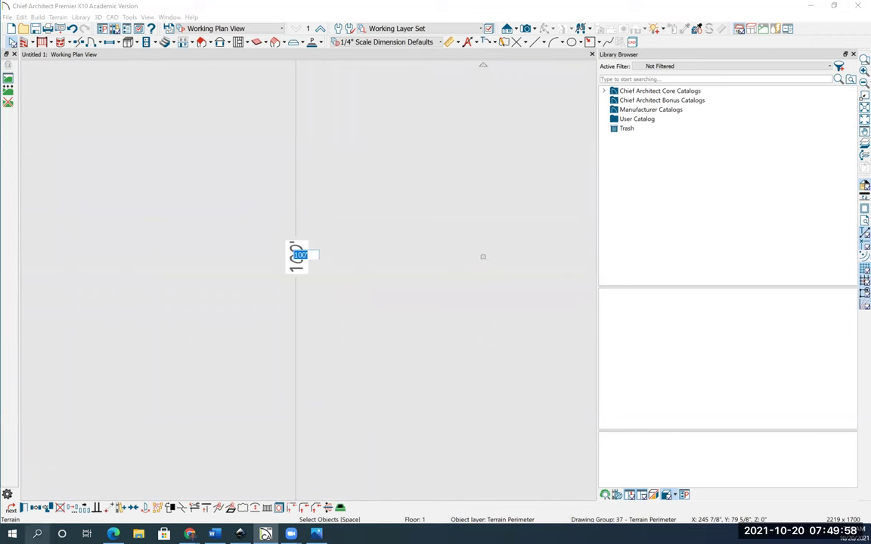
left_click(302, 254)
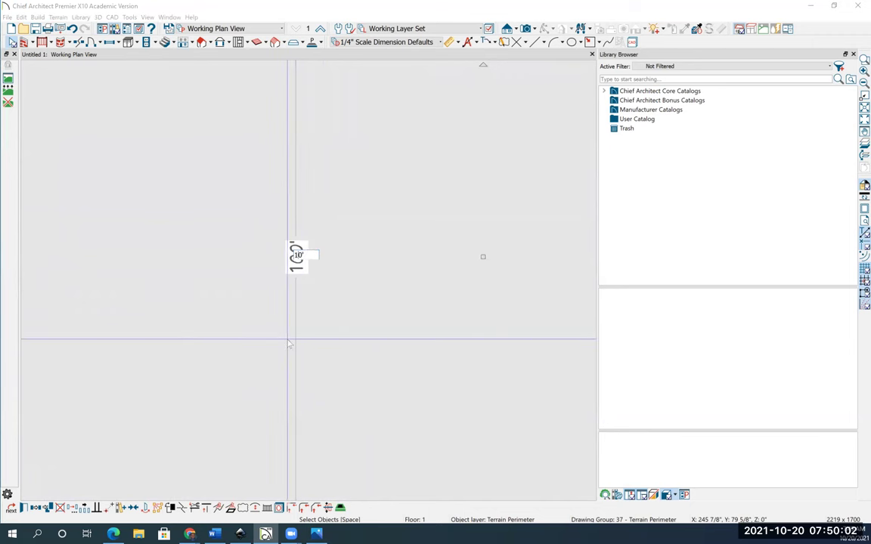
type("50'")
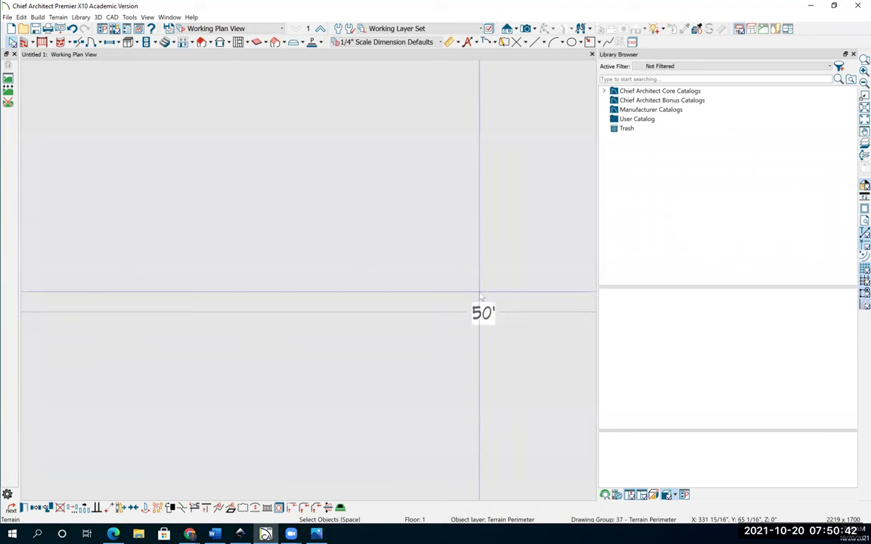
Select the terrain perimeter's side edge, set the perimeter's horizontal width to 150', and deselect it
scroll(435, 344, "up", 3)
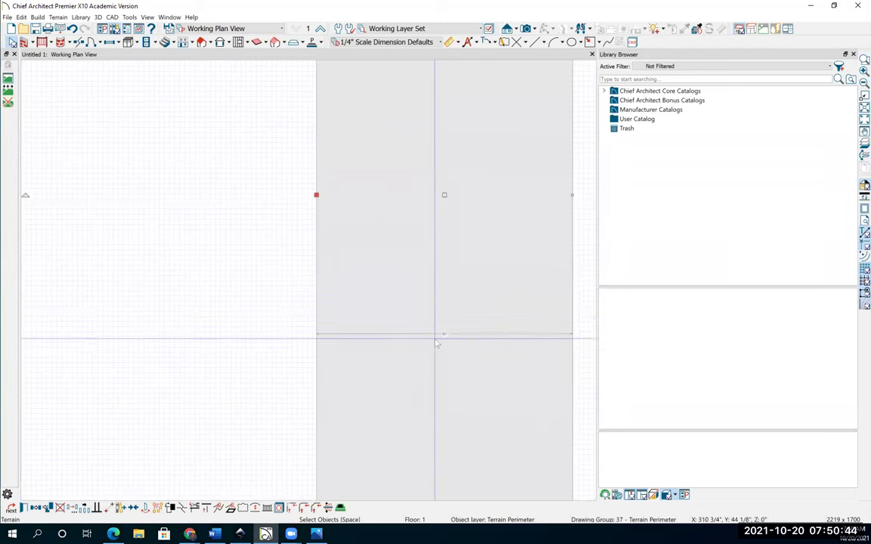
scroll(484, 320, "down", 3)
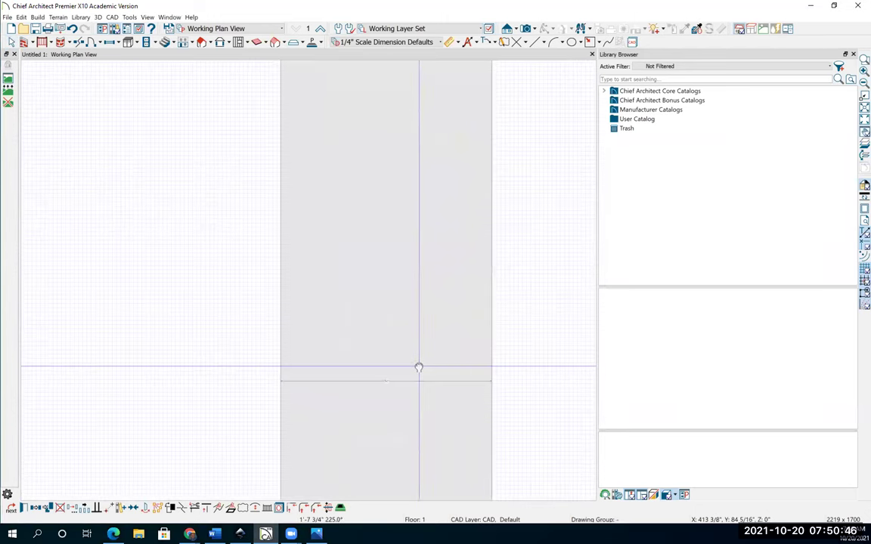
scroll(415, 367, "down", 1)
left_click(409, 110)
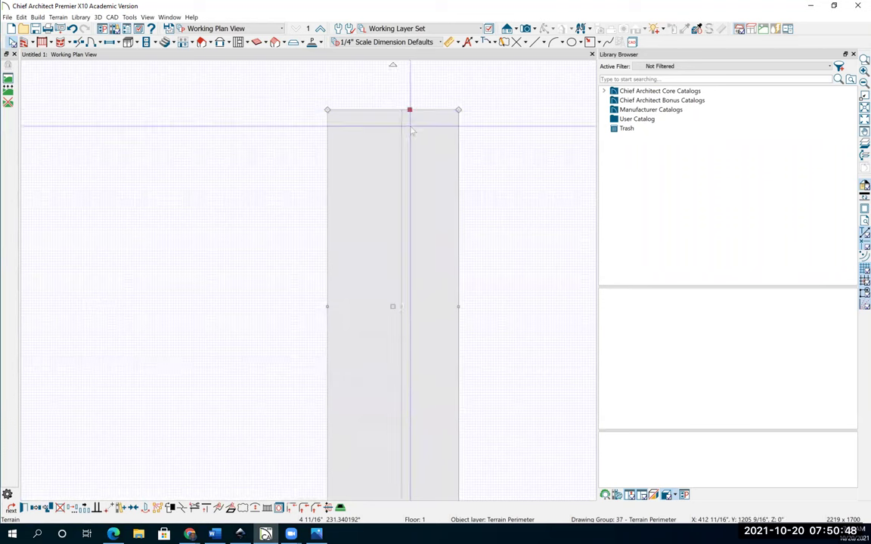
scroll(401, 310, "up", 4)
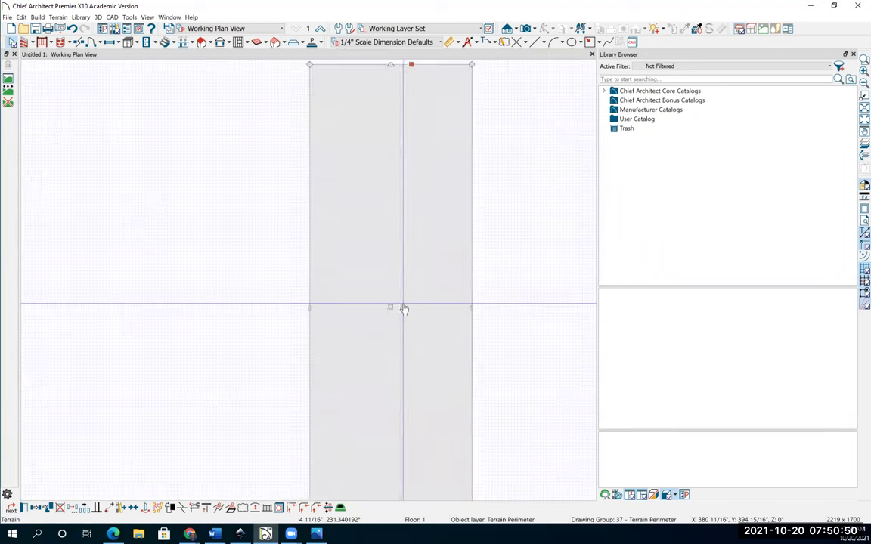
scroll(403, 274, "down", 5)
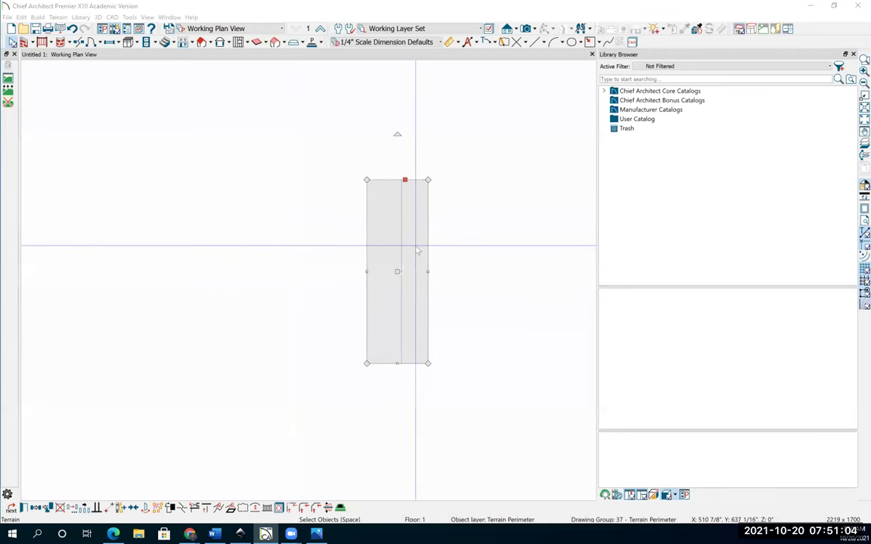
scroll(422, 244, "up", 4)
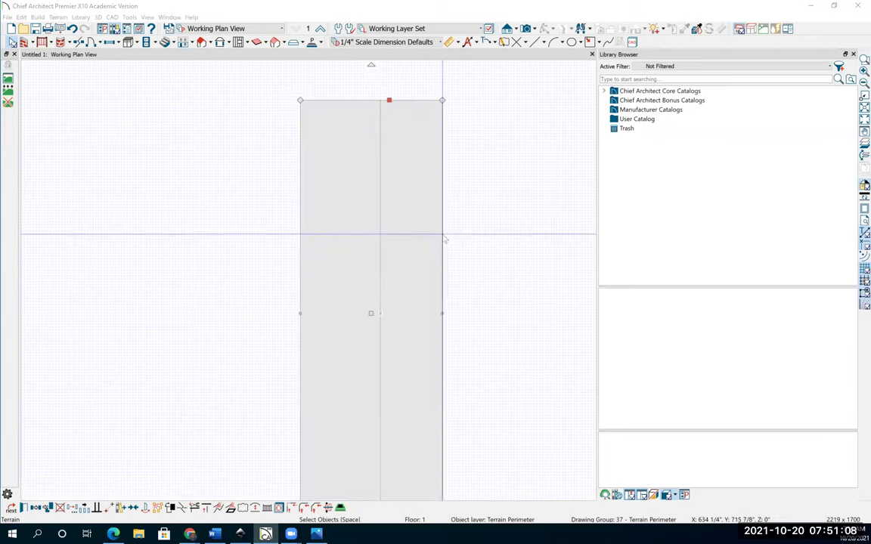
left_click(443, 236)
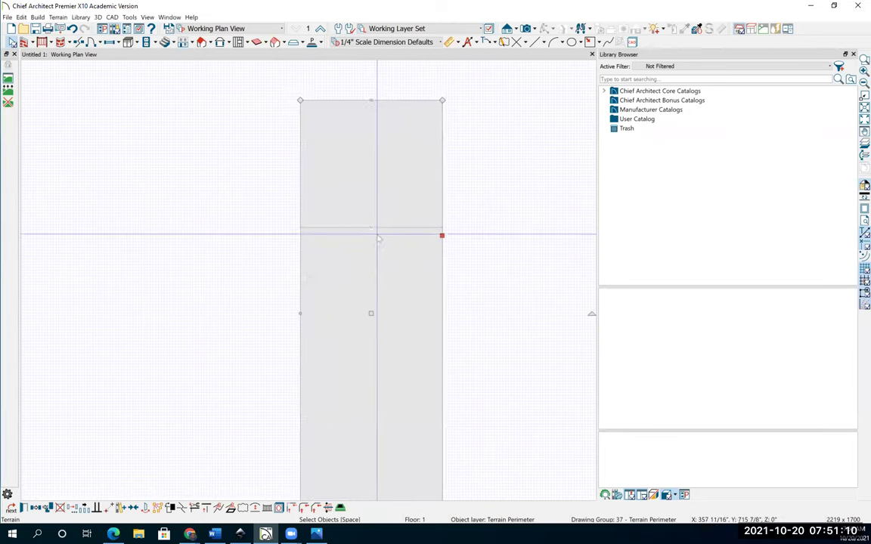
scroll(375, 235, "up", 5)
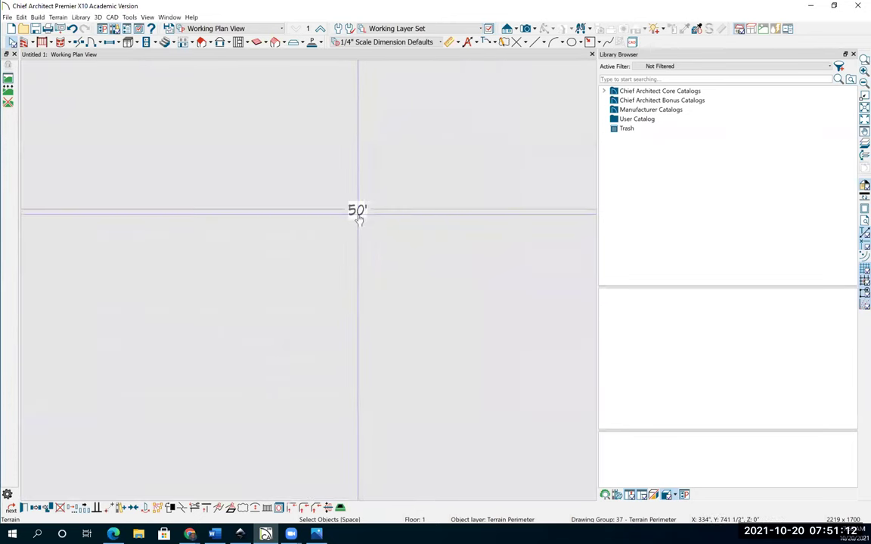
left_click(363, 223)
type("1")
key("Return")
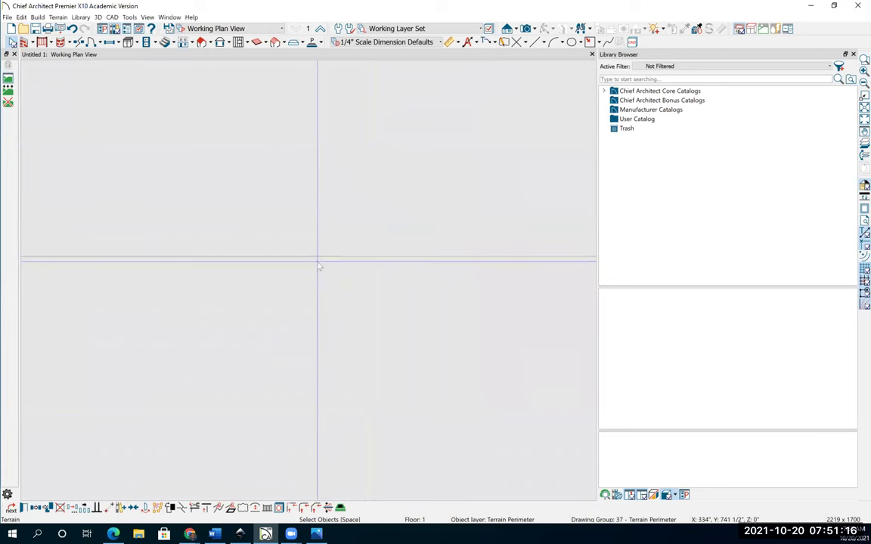
scroll(342, 268, "down", 4)
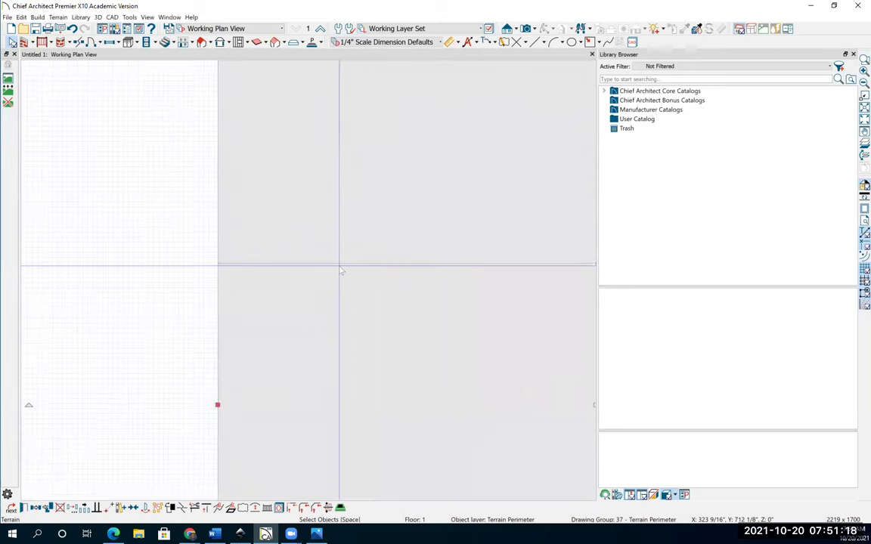
scroll(352, 268, "down", 4)
middle_click_drag(436, 334, 325, 296)
scroll(321, 292, "up", 2)
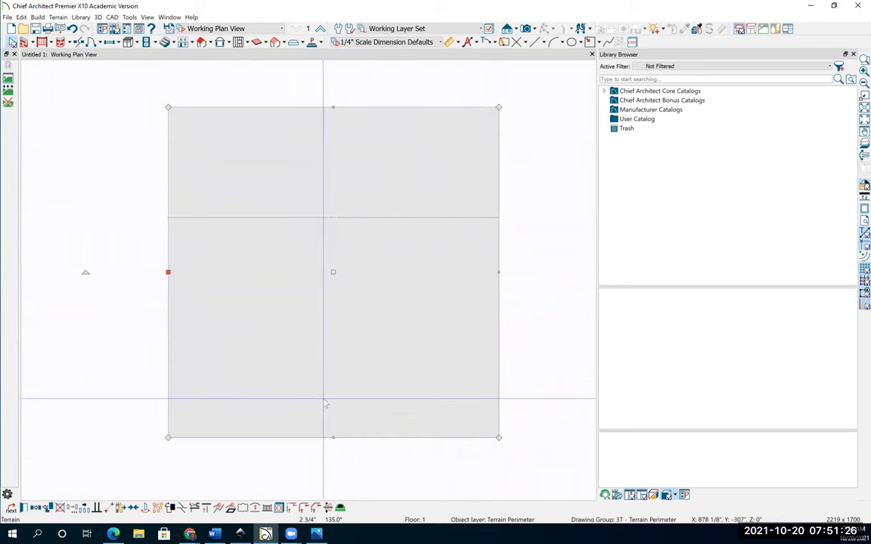
left_click(76, 270)
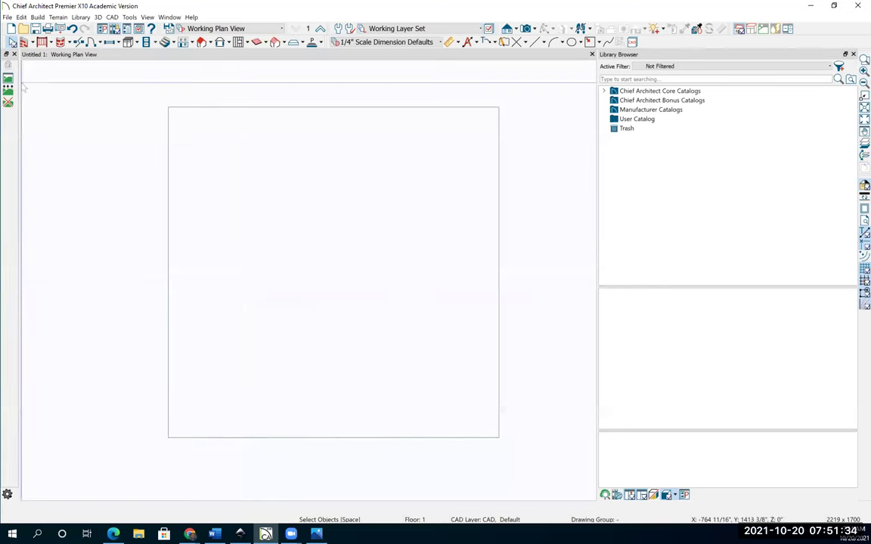
Draw a closed, stepped Straight Exterior Wall outline about 48' wide and 43' deep, with two unequal upper wings and a small lower projection
left_click(28, 40)
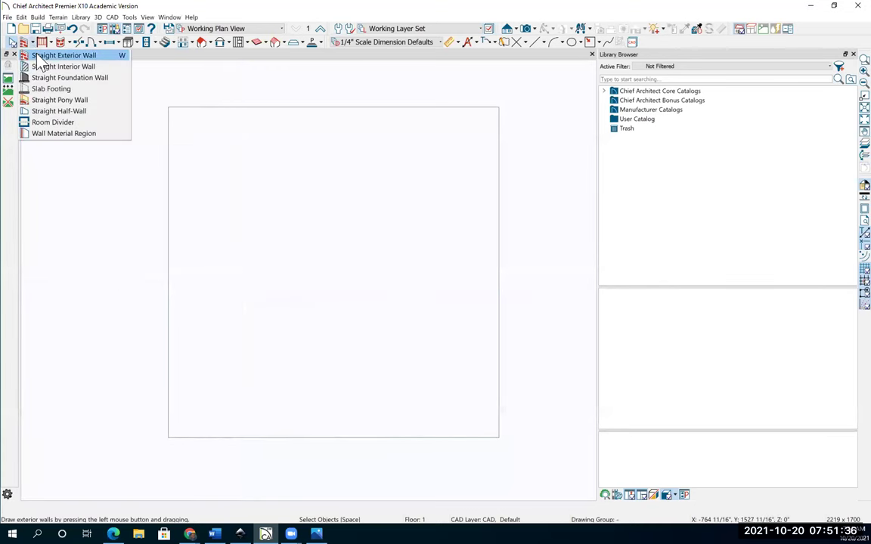
left_click(38, 56)
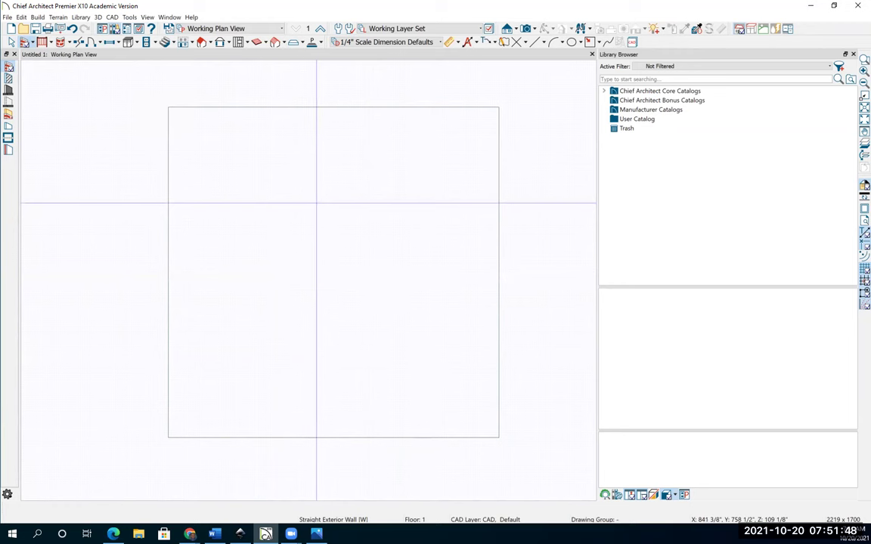
scroll(304, 260, "up", 1)
scroll(305, 260, "up", 3)
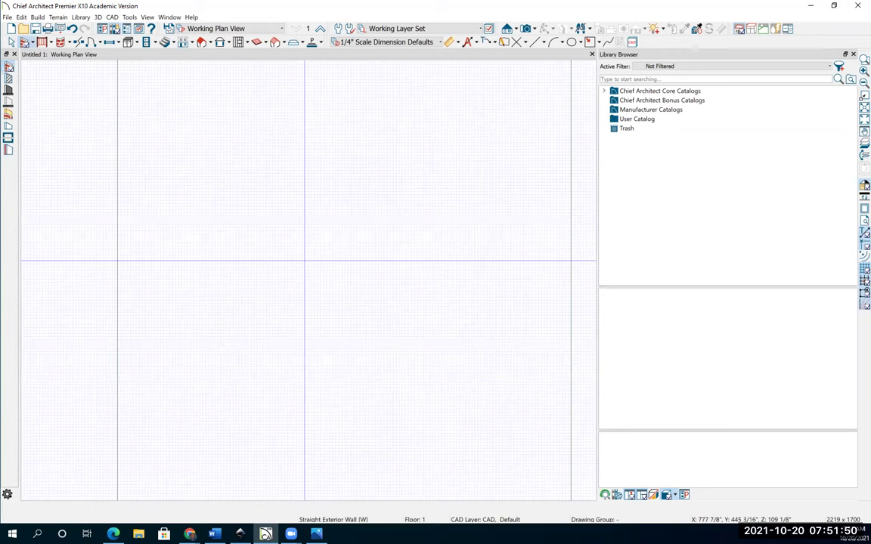
left_click(297, 250)
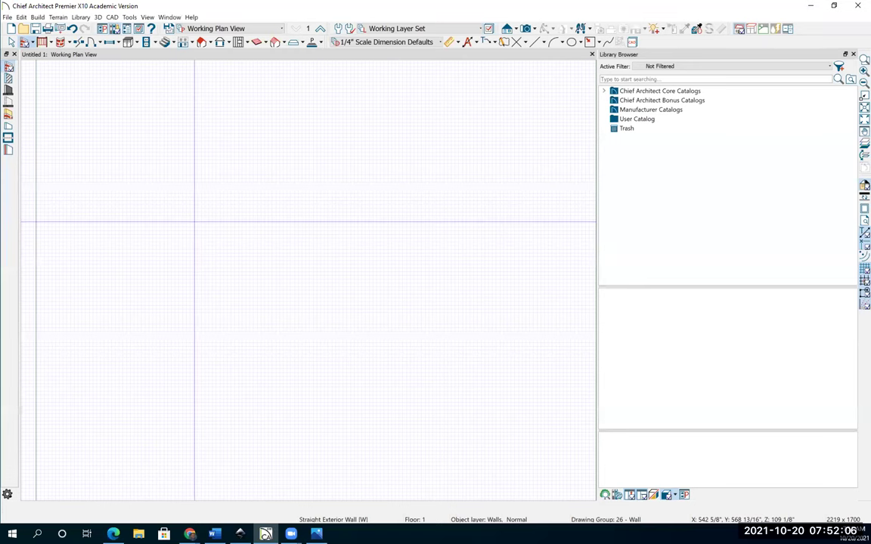
left_click_drag(181, 222, 360, 326)
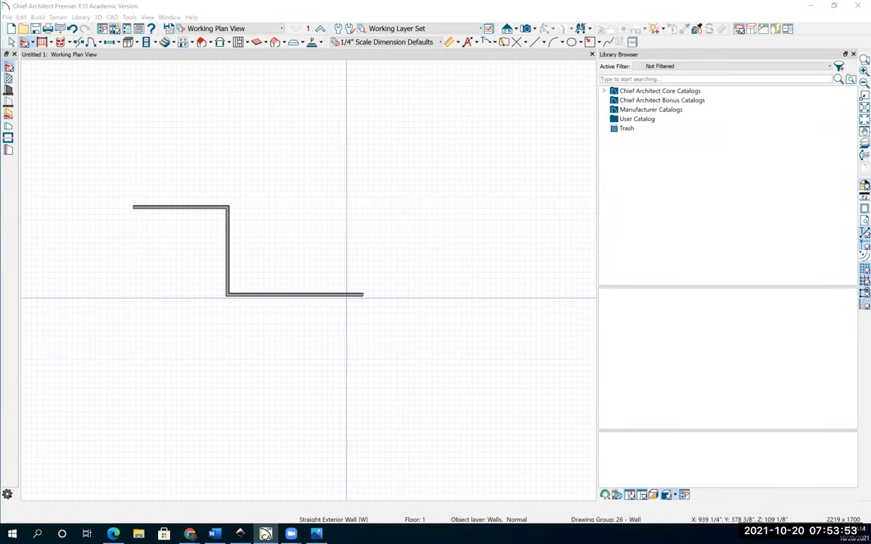
left_click_drag(362, 294, 301, 452)
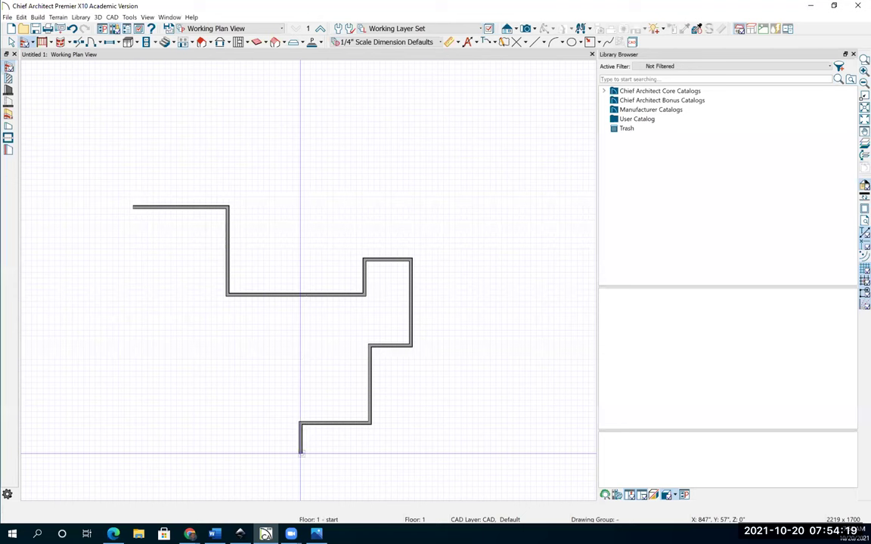
left_click_drag(300, 454, 133, 207)
Generate Auto Exterior Dimensions around the whole wall outline
middle_click_drag(264, 382, 326, 355)
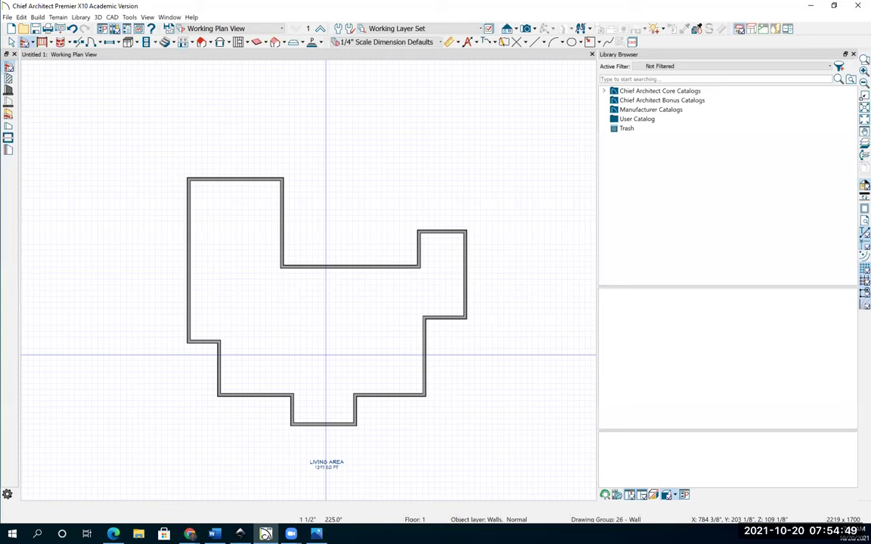
scroll(326, 355, "down", 1)
scroll(336, 363, "up", 3)
middle_click_drag(340, 368, 338, 368)
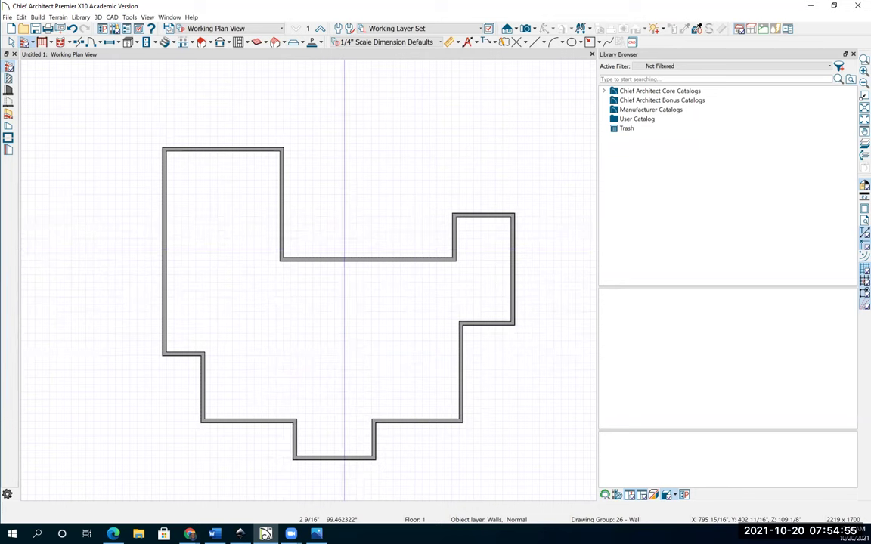
scroll(345, 249, "up", 1)
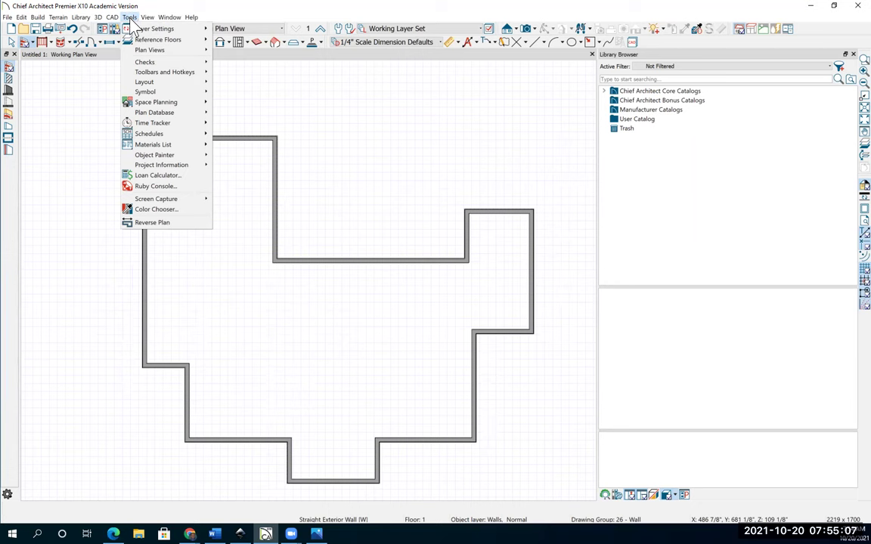
mouse_move(110, 19)
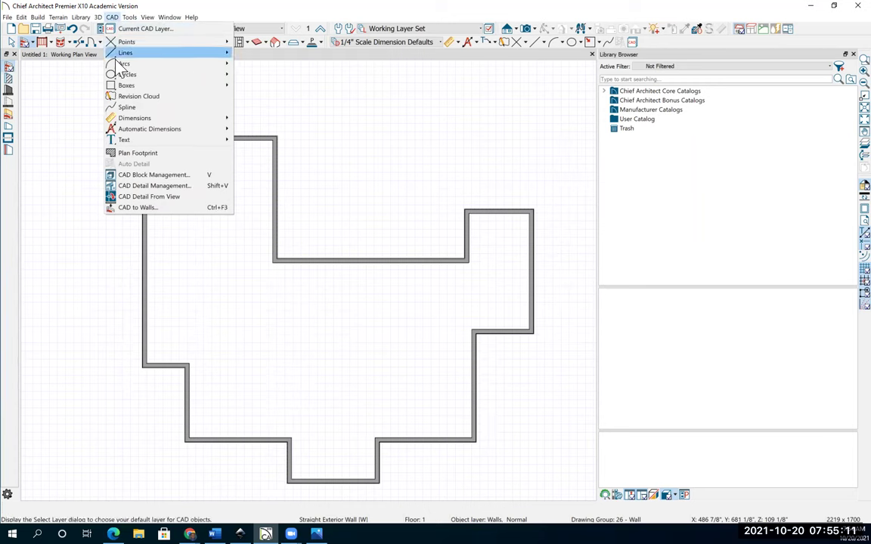
mouse_move(119, 121)
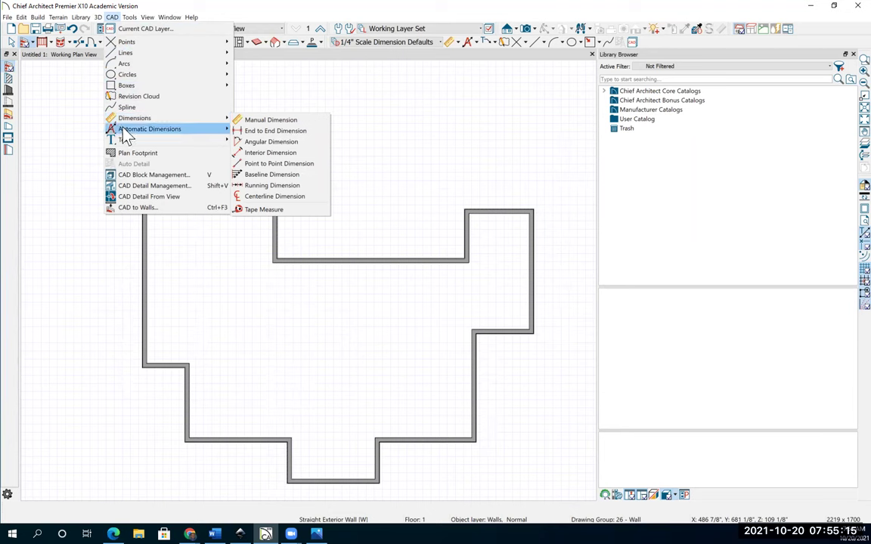
mouse_move(149, 134)
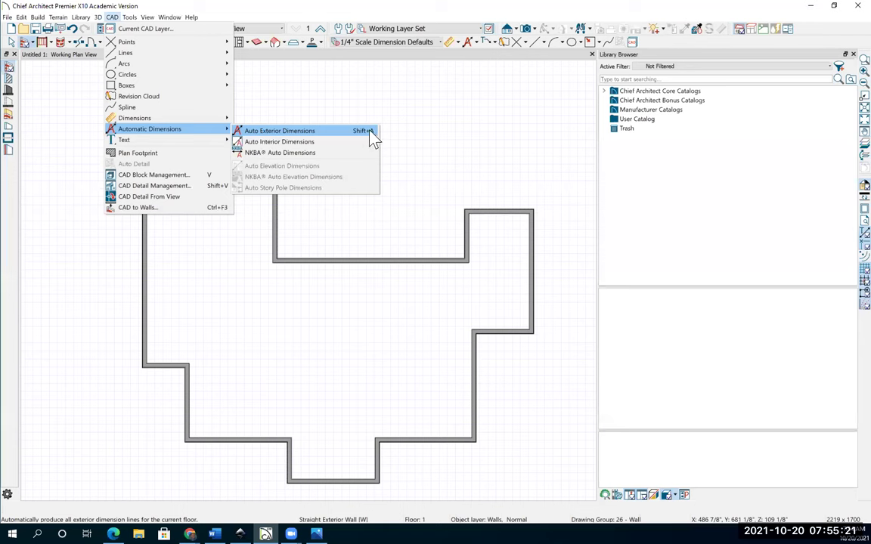
left_click(280, 132)
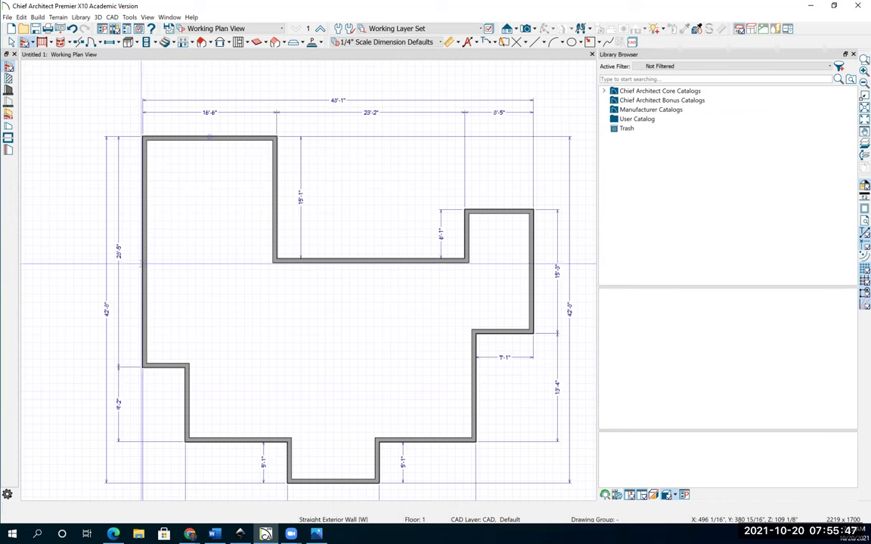
Move the inner vertical wall of the upper-left wing so the wing's width is 15'-10"
left_click(11, 43)
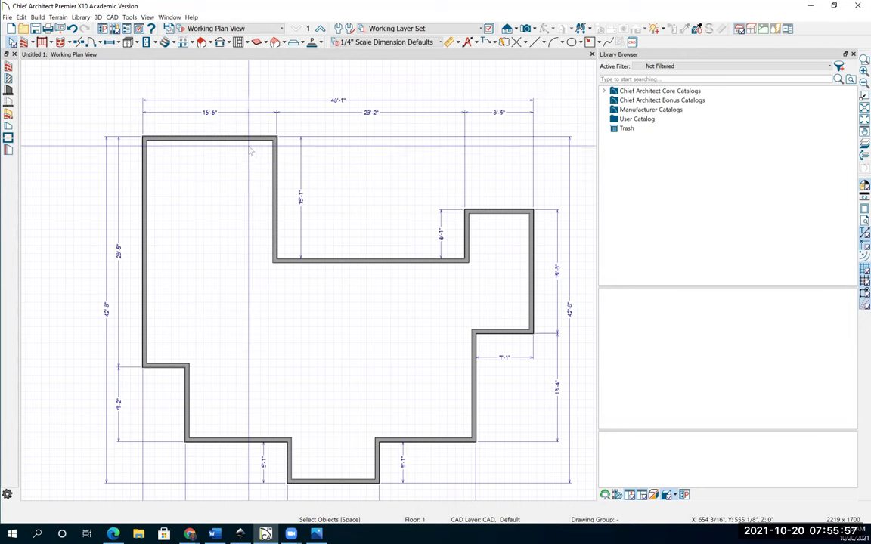
left_click(275, 182)
mouse_move(274, 180)
left_mouse_down()
mouse_move(233, 178)
mouse_move(274, 180)
left_mouse_up()
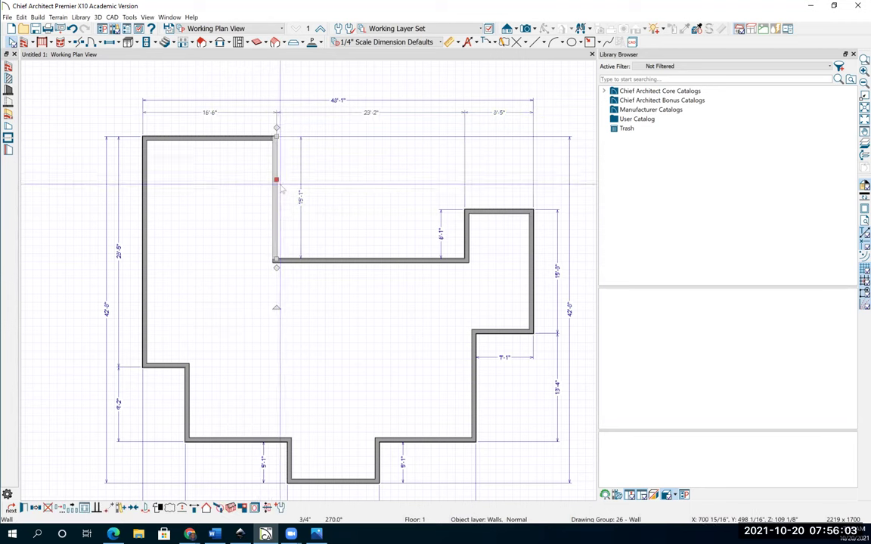
left_click(209, 115)
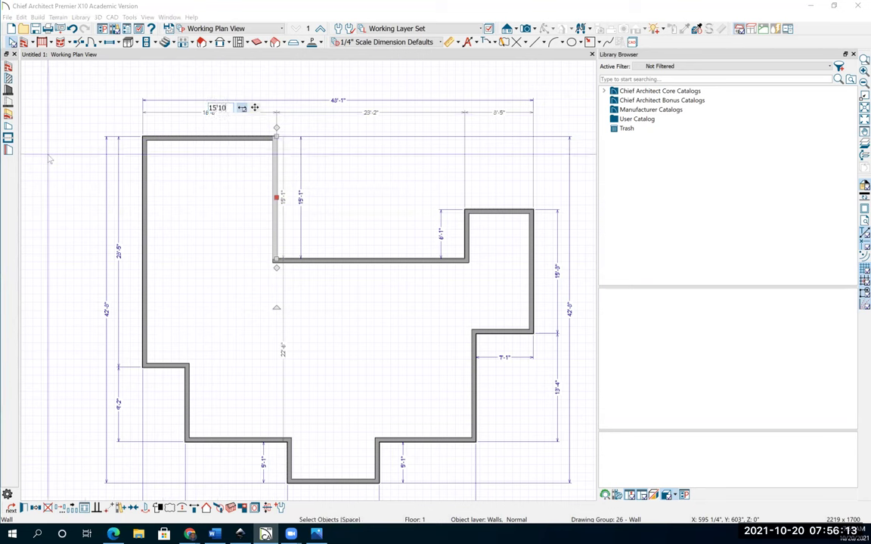
type("15'10")
key("Return")
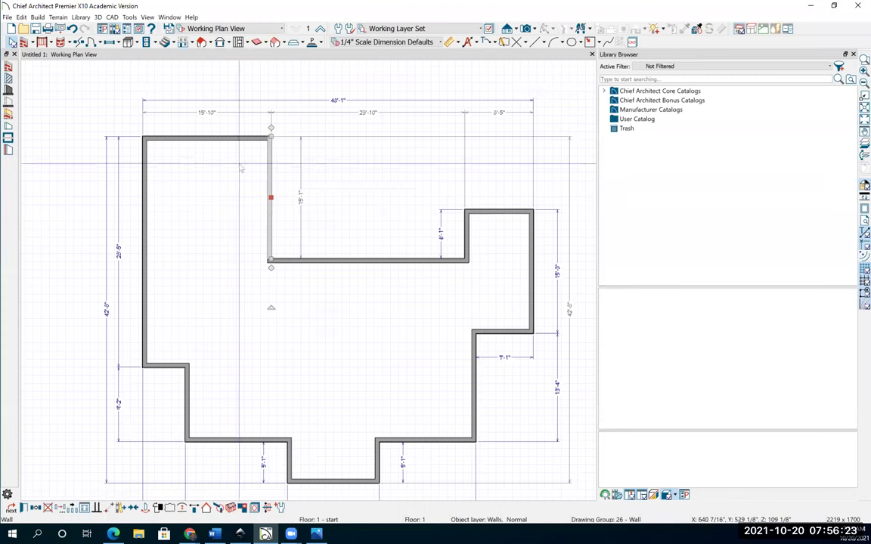
Move the horizontal wall between the two upper wings so the upper-left wing's inner side is 15' long
left_click(366, 263)
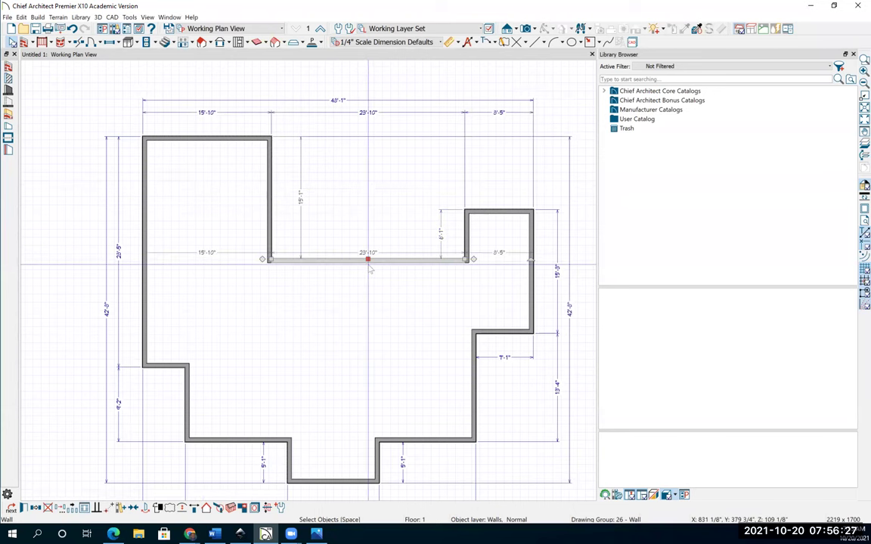
key("Escape")
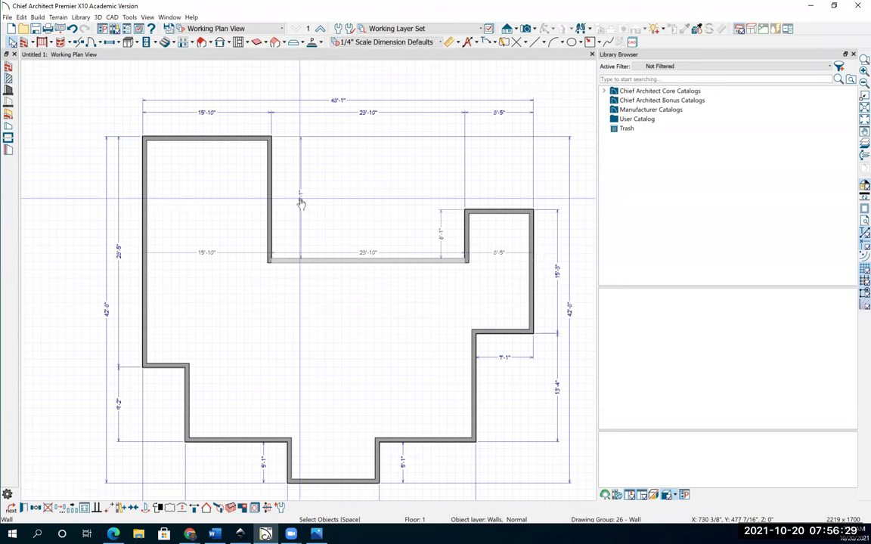
left_click(300, 198)
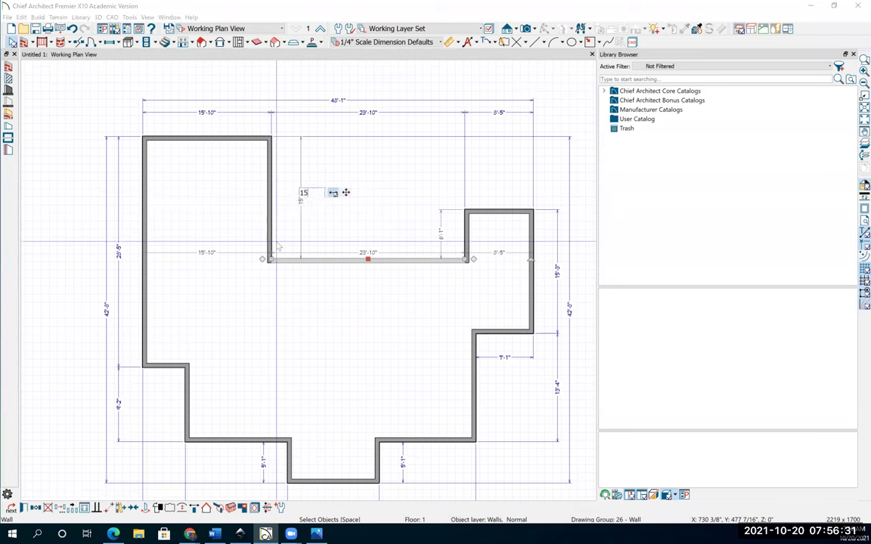
type("15'")
key("Return")
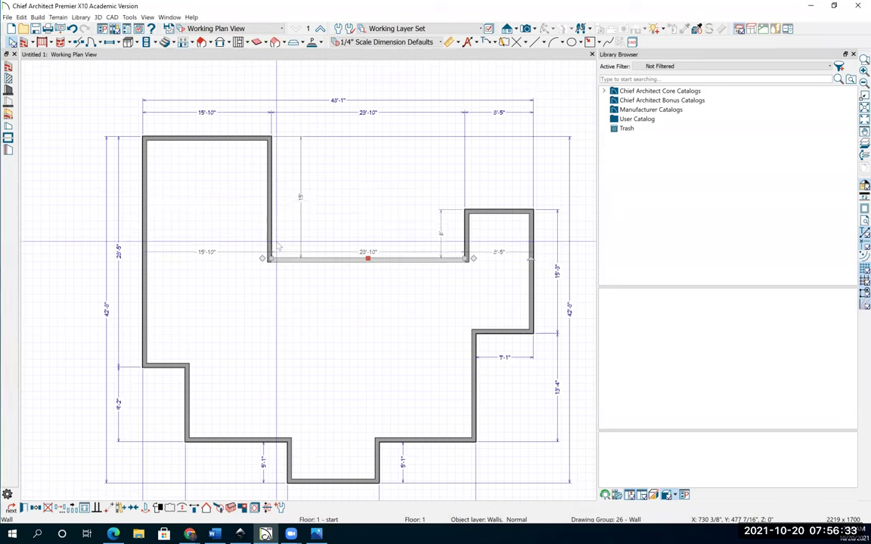
key("Escape")
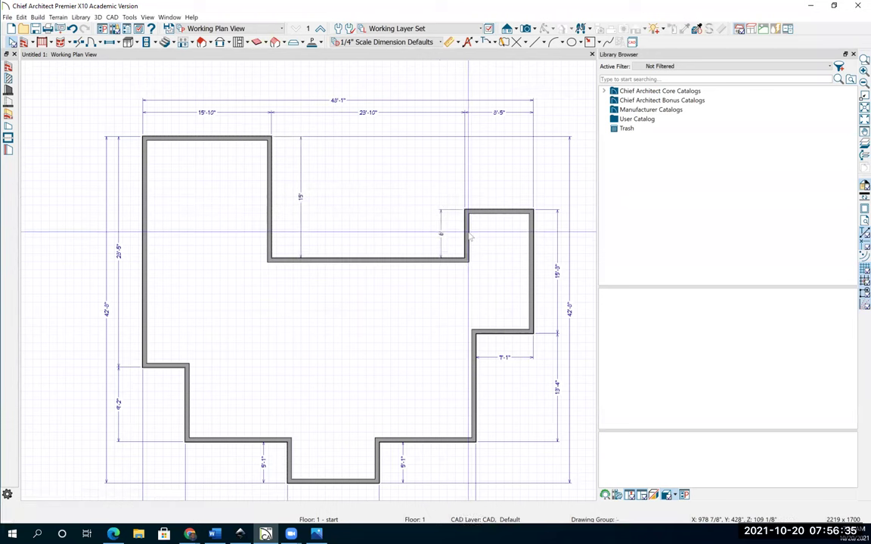
Move the upper-right wing's inner vertical wall so the gap between the two upper wings is 20'-6" wide
left_click(468, 236)
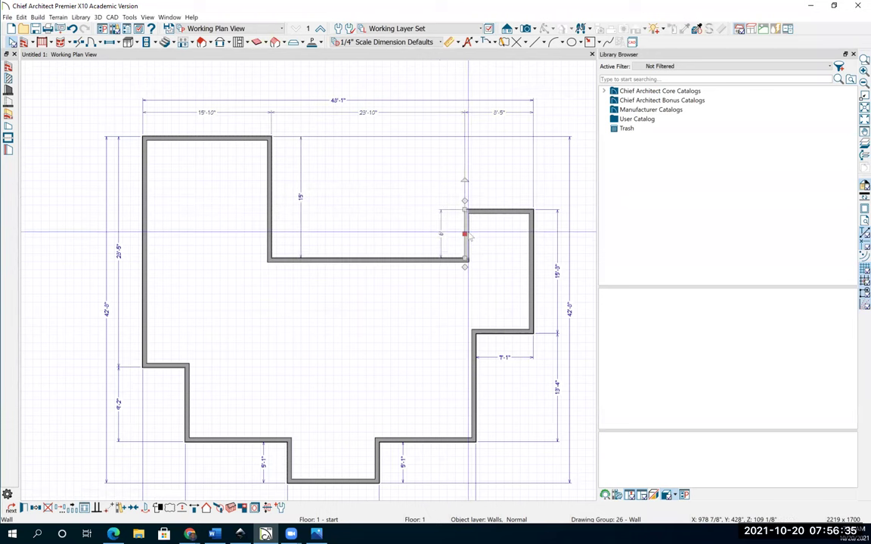
left_click(367, 117)
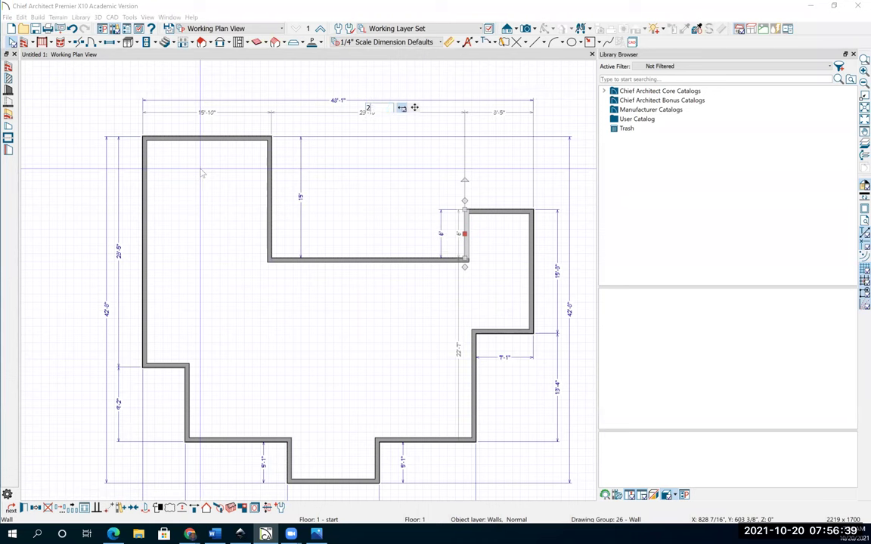
key("Return")
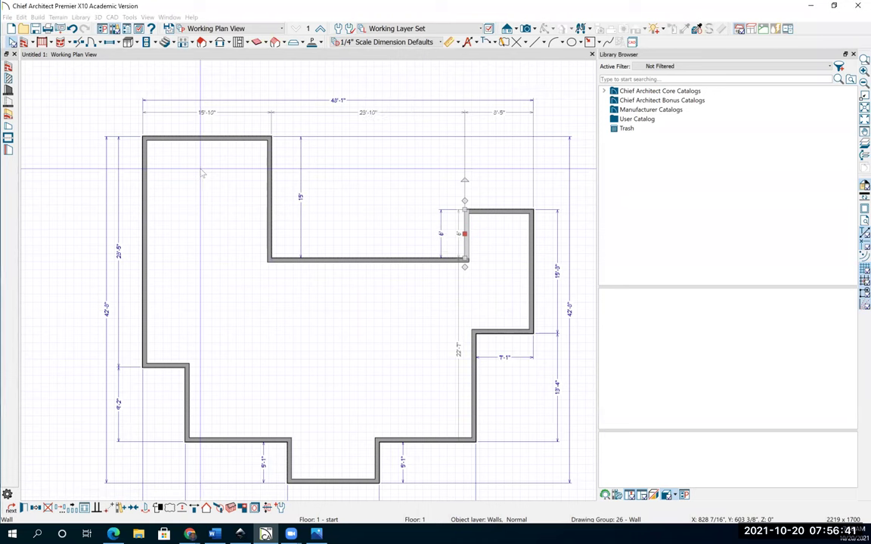
Move the top wall of the upper-right wing so the wing's inner side is 5'-6" long
left_click(500, 211)
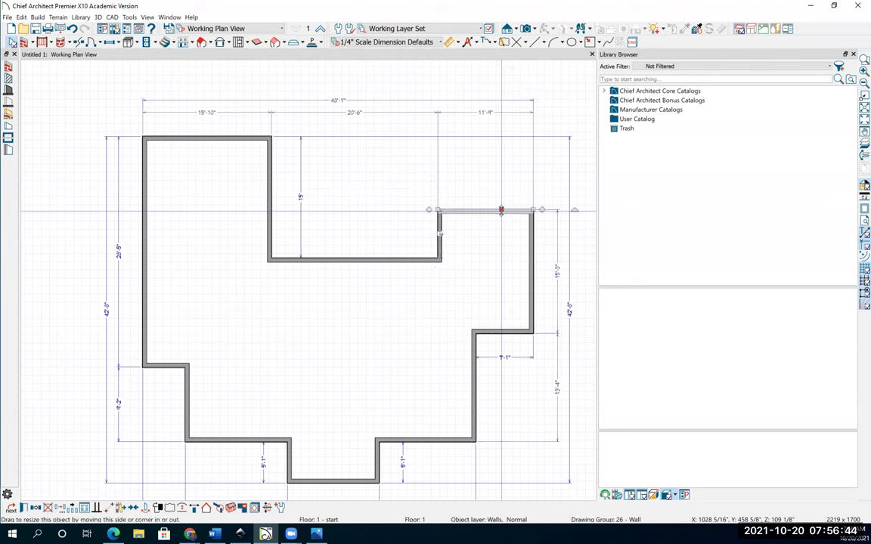
left_click(444, 240)
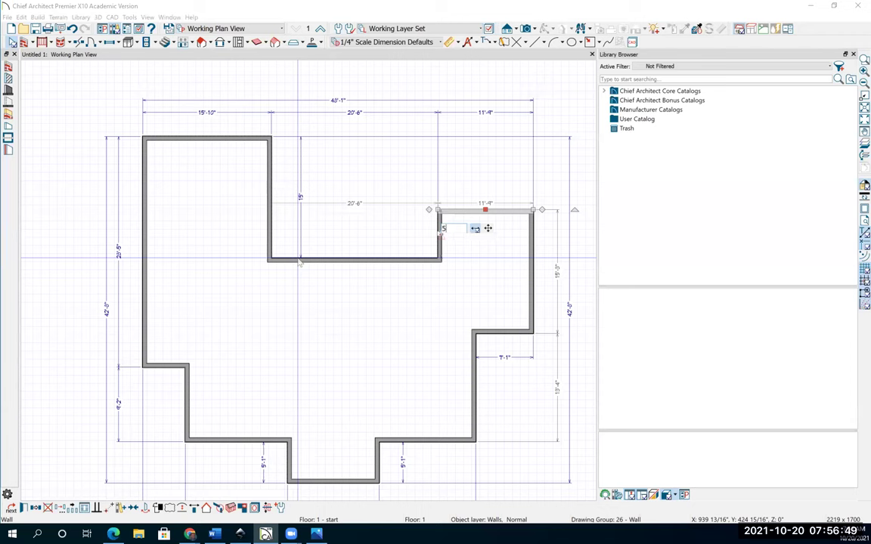
type("5'6")
key("Return")
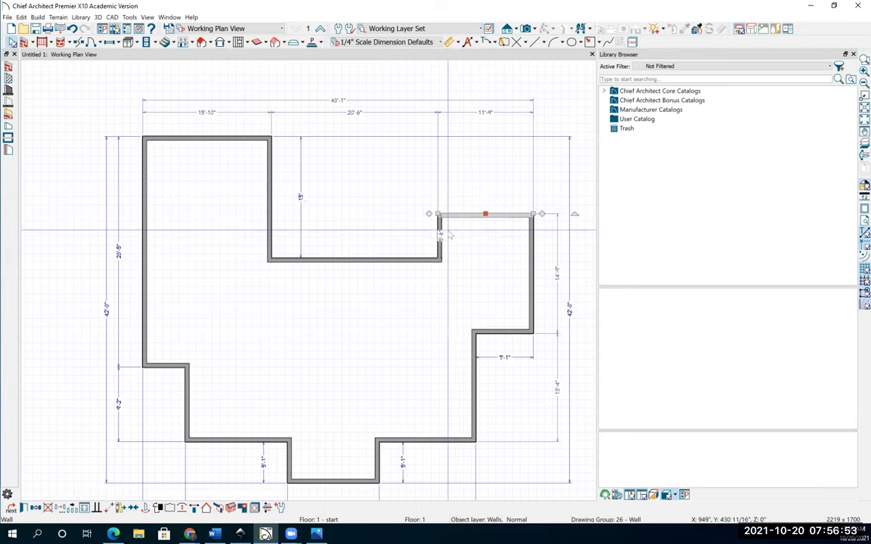
Move the outer vertical wall of the upper-right wing so the wing's top is 7'-8" wide
left_click(531, 247)
left_click(486, 112)
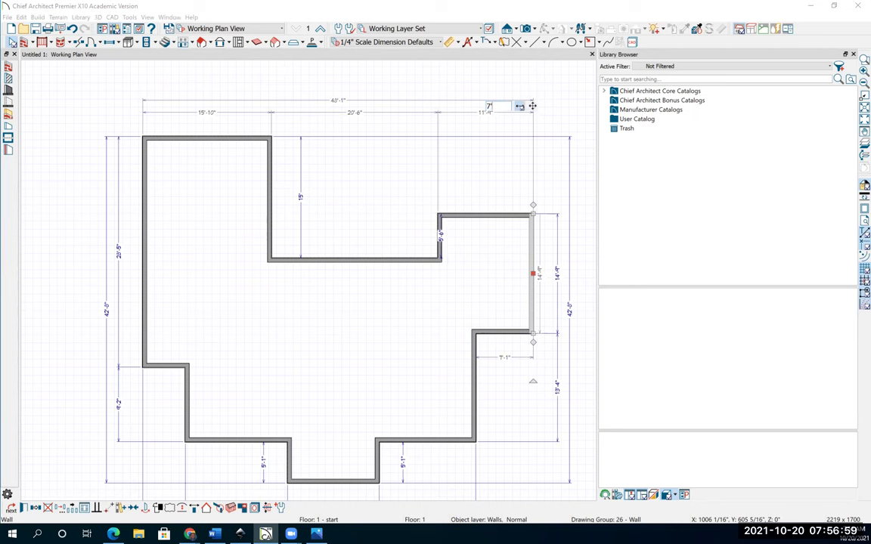
type("7'8")
key("Return")
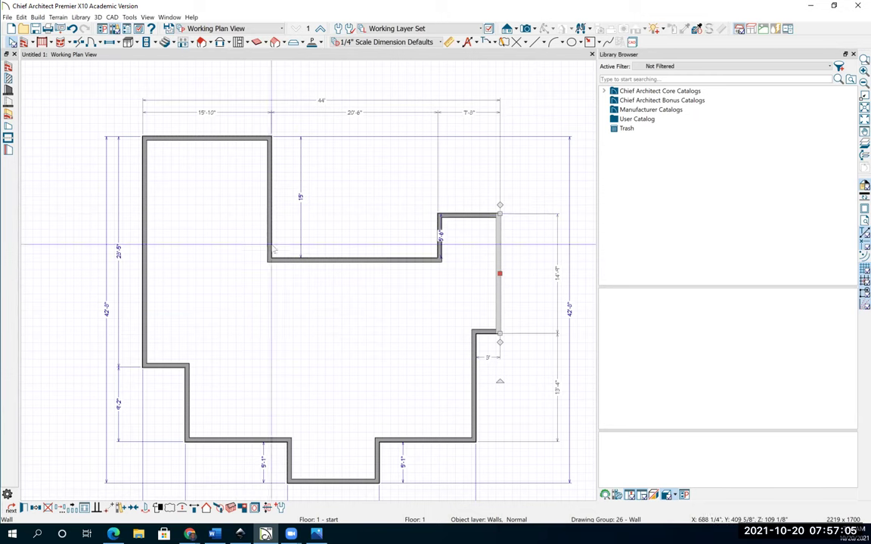
Move the short horizontal wall beneath the right wing so the wing's outer side is 16'-4" long
left_click(485, 340)
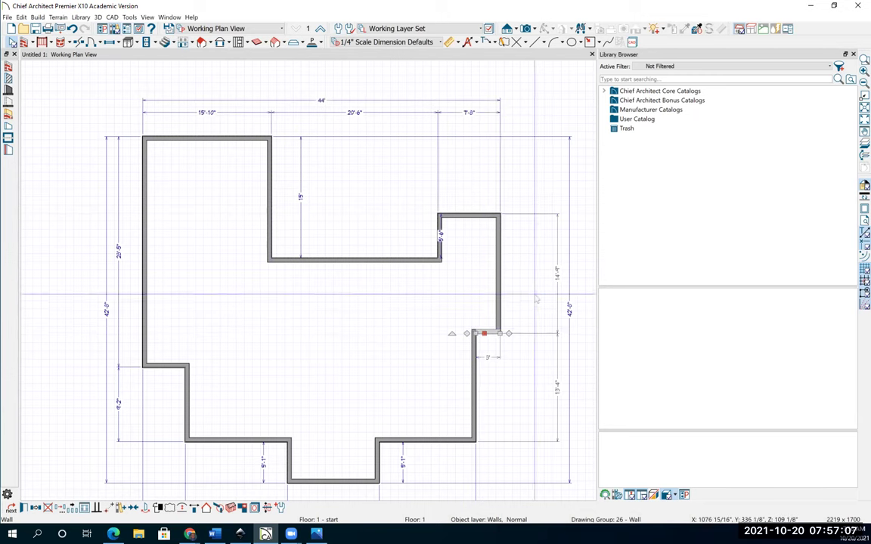
left_click(484, 335)
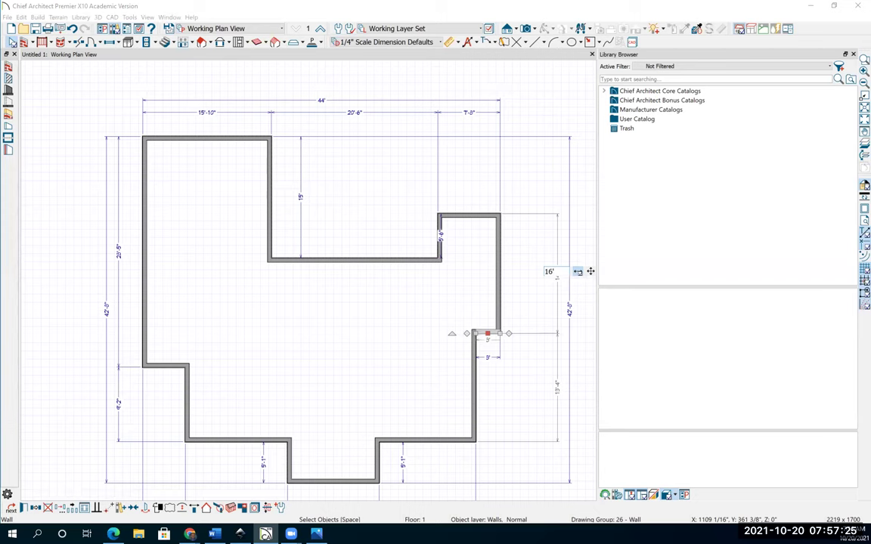
left_click_drag(487, 333, 488, 344)
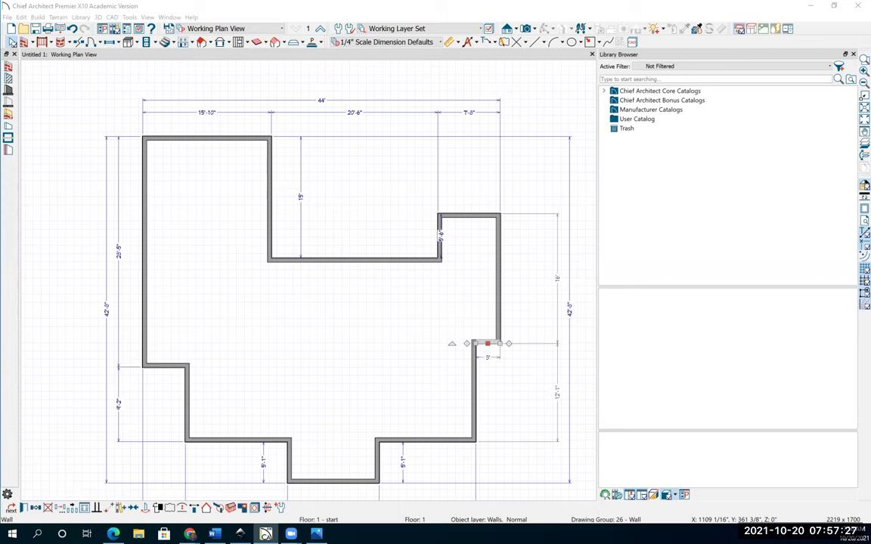
left_click(558, 280)
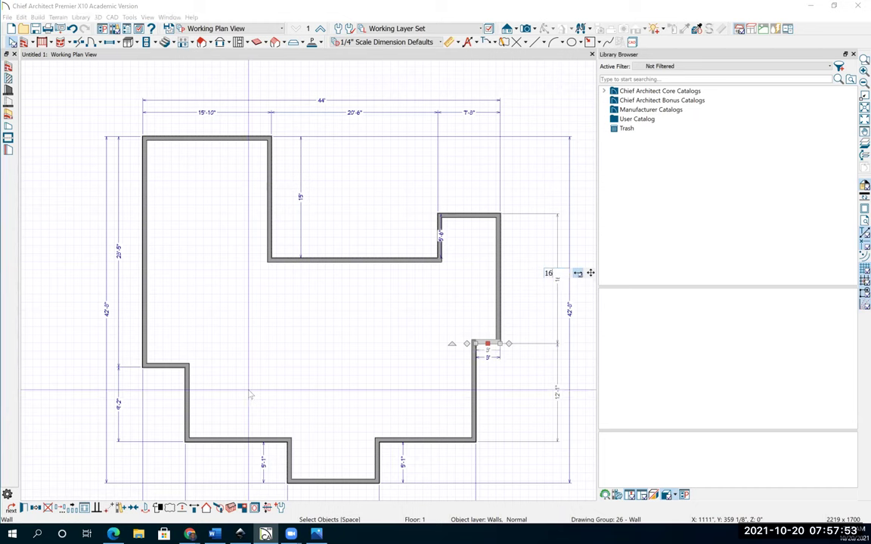
type("16'4")
key("Return")
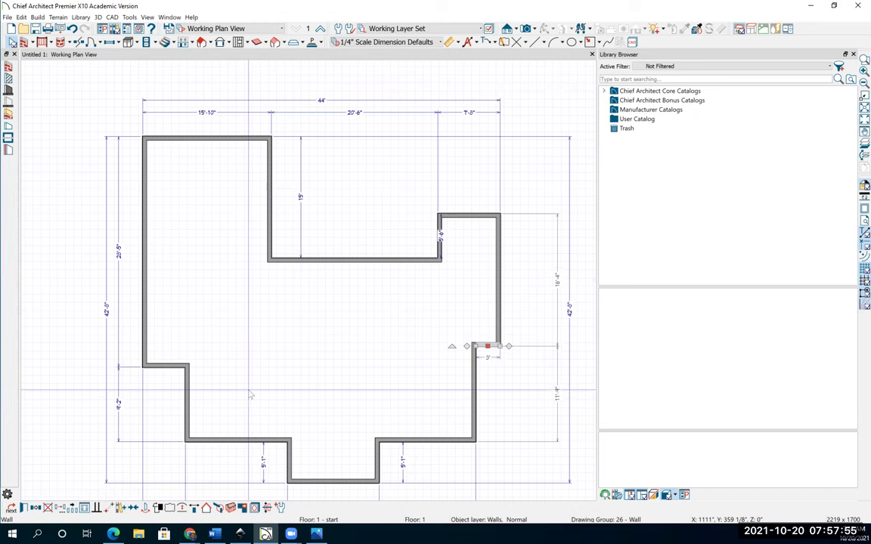
Move the lower-right vertical wall so the step beneath the right wing is 7' wide
left_click(480, 378)
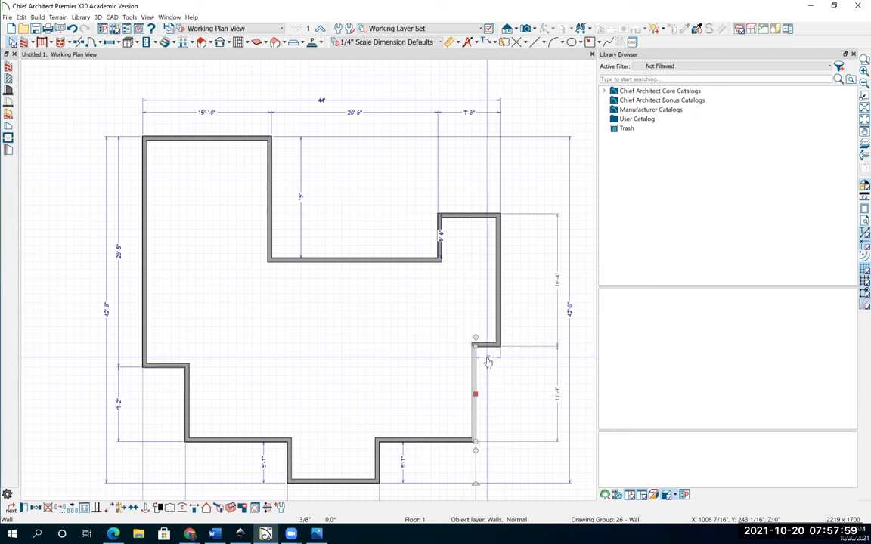
left_click(489, 362)
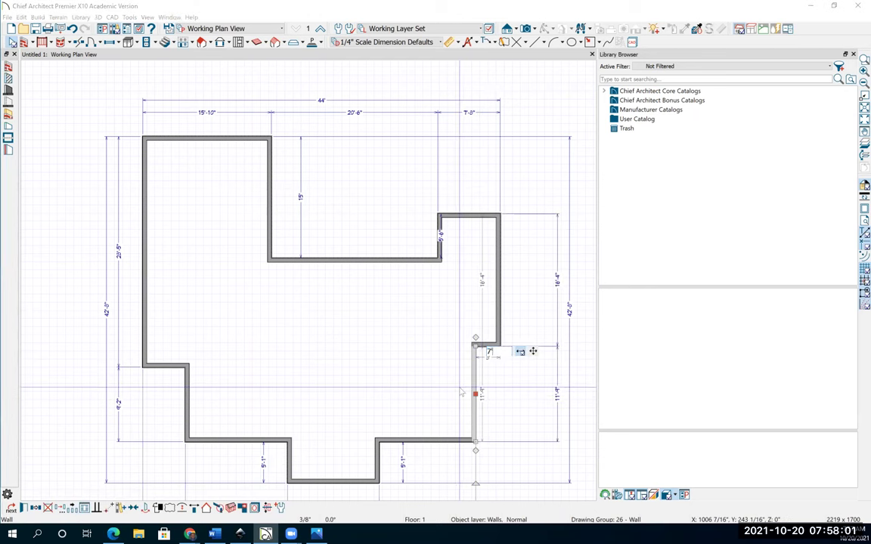
type("7'")
key("Return")
Move the horizontal wall right of the lower projection so the lower-right side wall is 13'-2" long
left_click(423, 441)
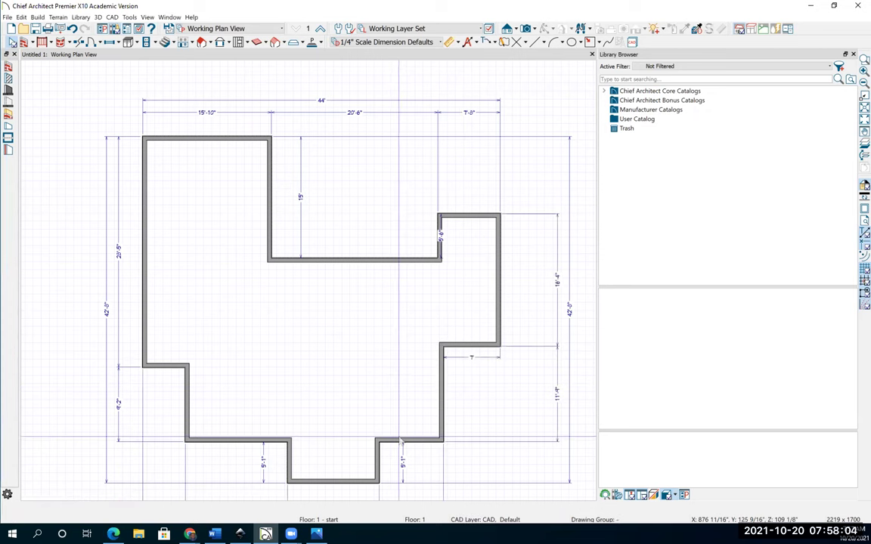
left_click(557, 394)
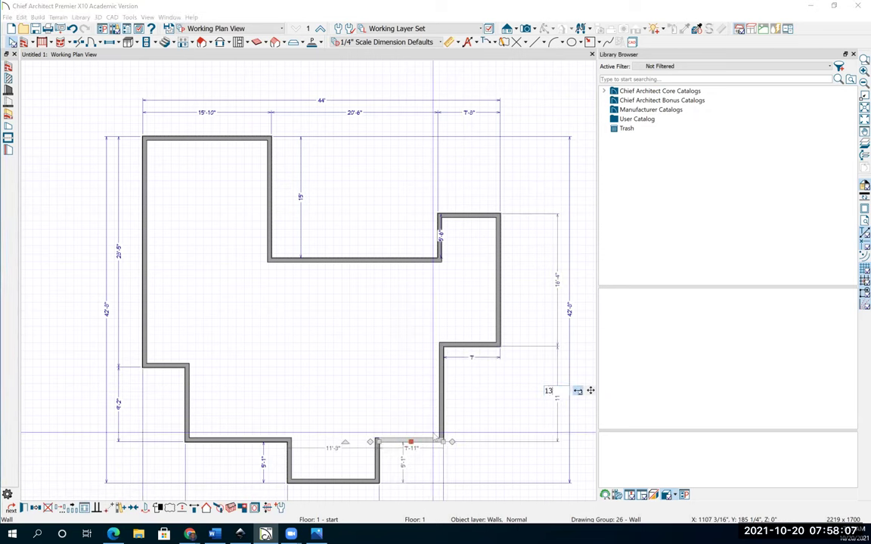
type("13'2")
key("Return")
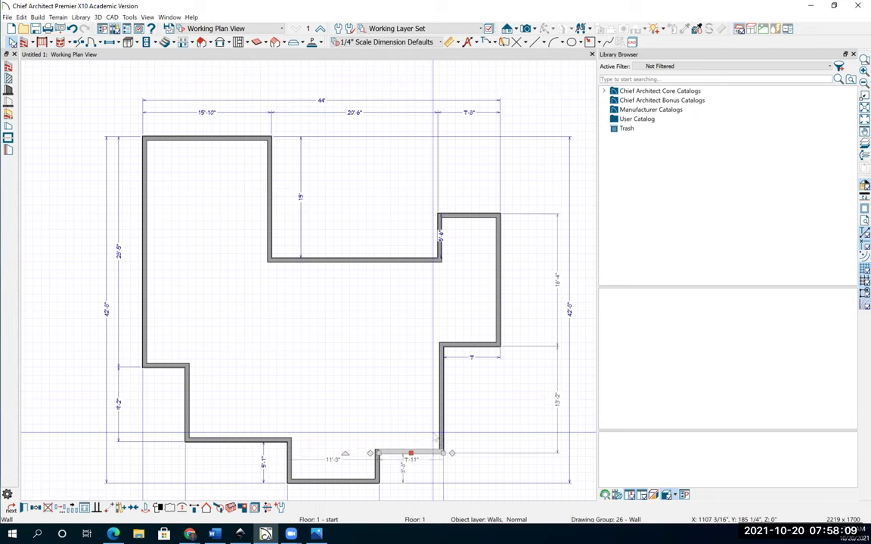
Set the length of the lower projection's right side wall to 5'
scroll(388, 392, "down", 1)
scroll(388, 393, "up", 3)
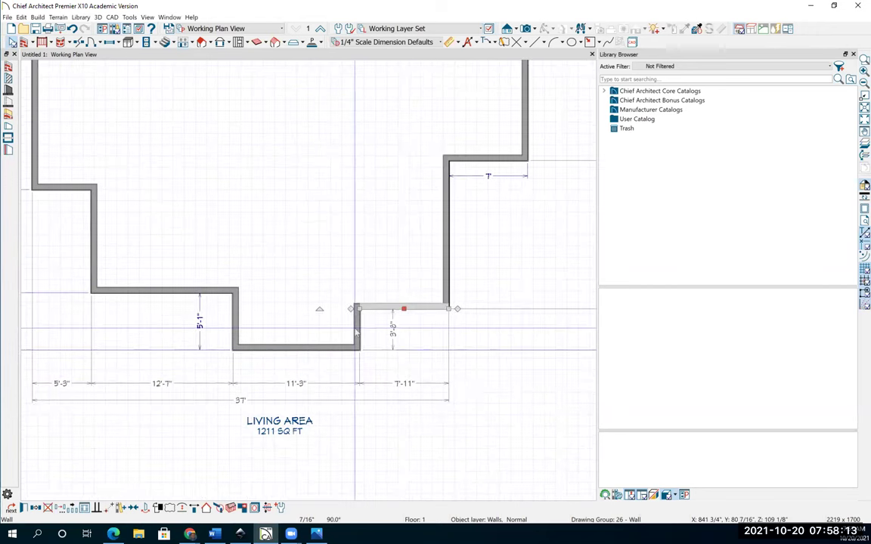
left_click(357, 331)
left_click(392, 330)
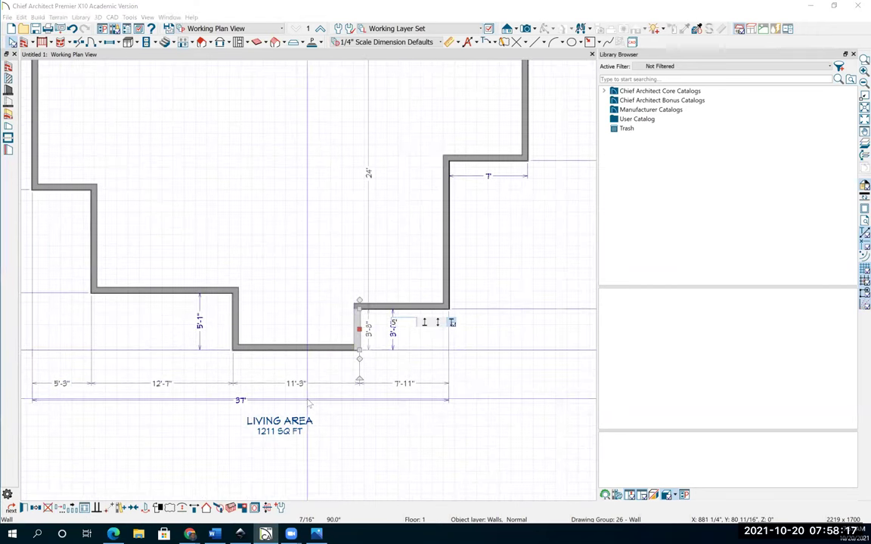
type("5'")
key("Return")
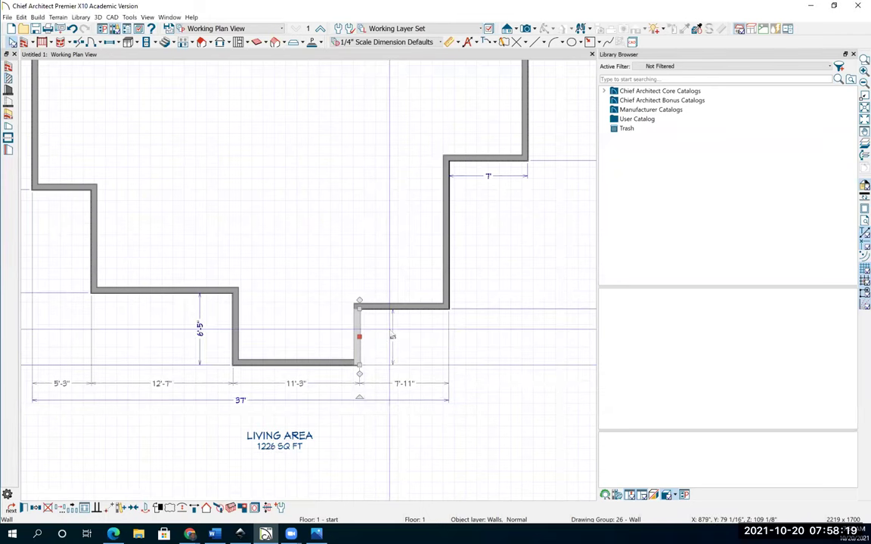
Move the lower projection's right side wall so the horizontal wall to its right is 12' long, and deselect it
left_click(315, 365)
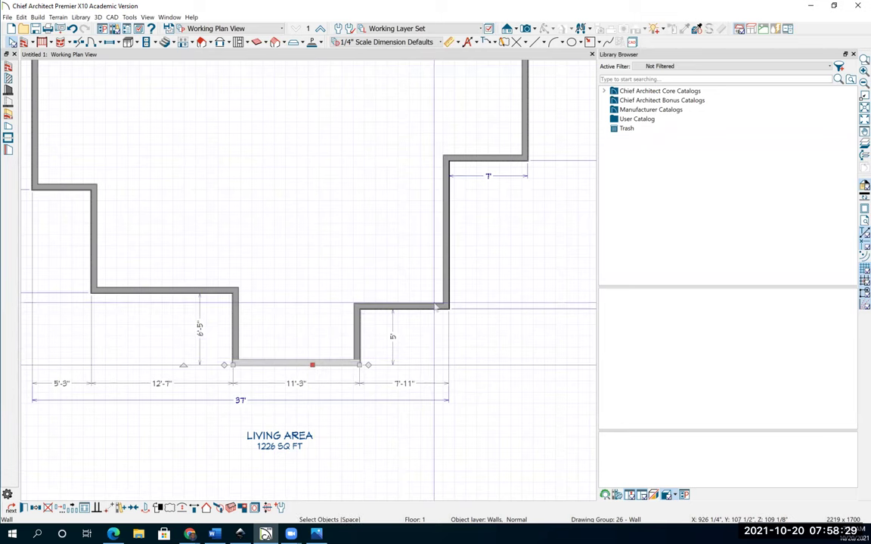
left_click(360, 341)
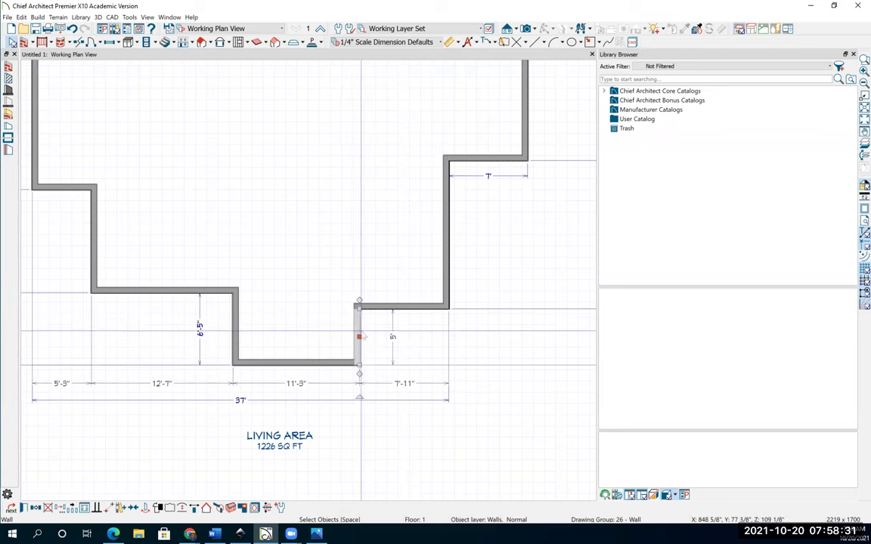
left_click(405, 384)
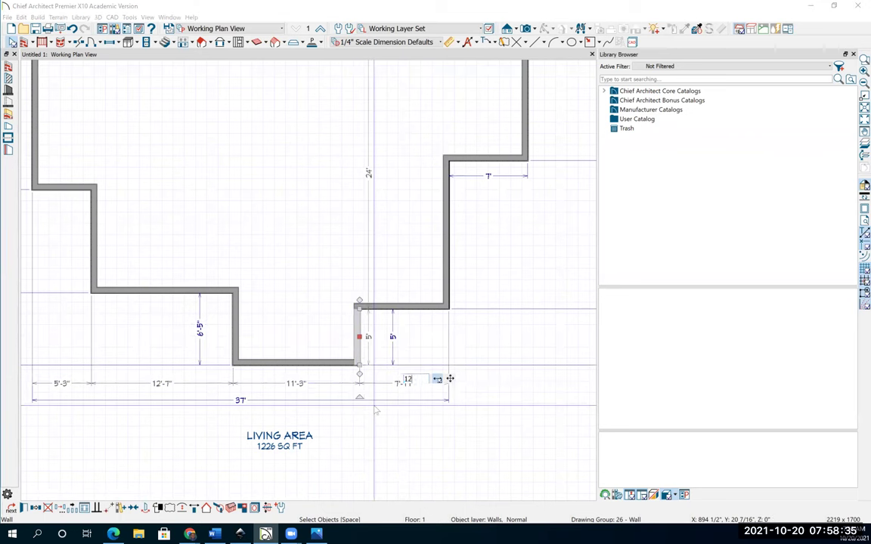
type("12")
key("Return")
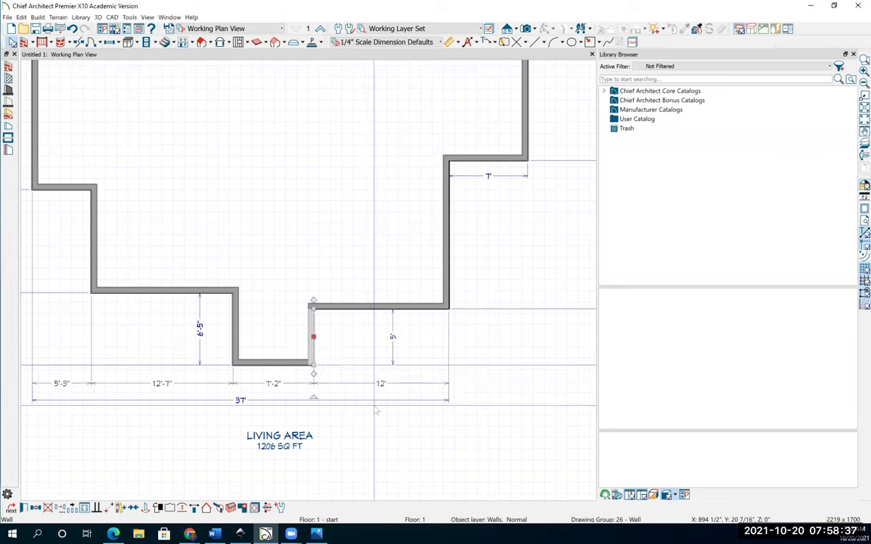
key("Escape")
Move the lower projection's left side wall so the projection is 10'-10" wide
left_click(282, 363)
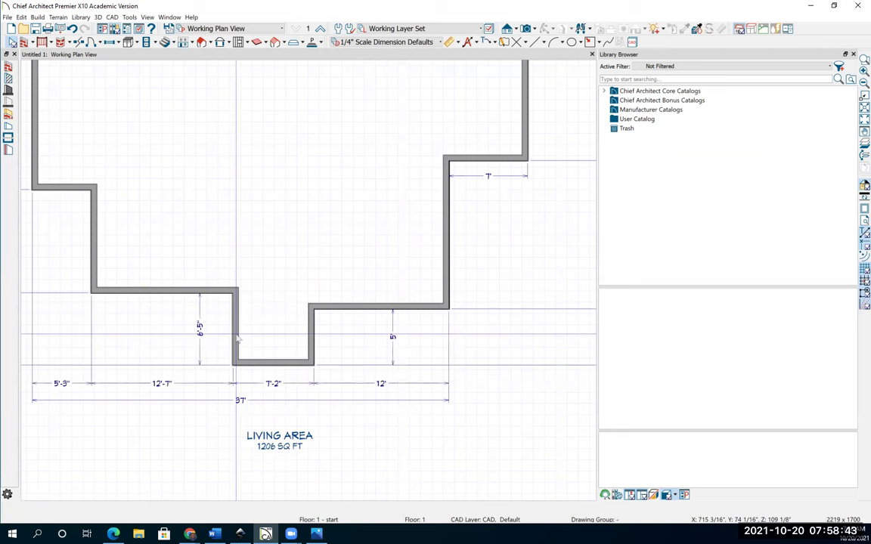
left_click(233, 340)
left_click(272, 384)
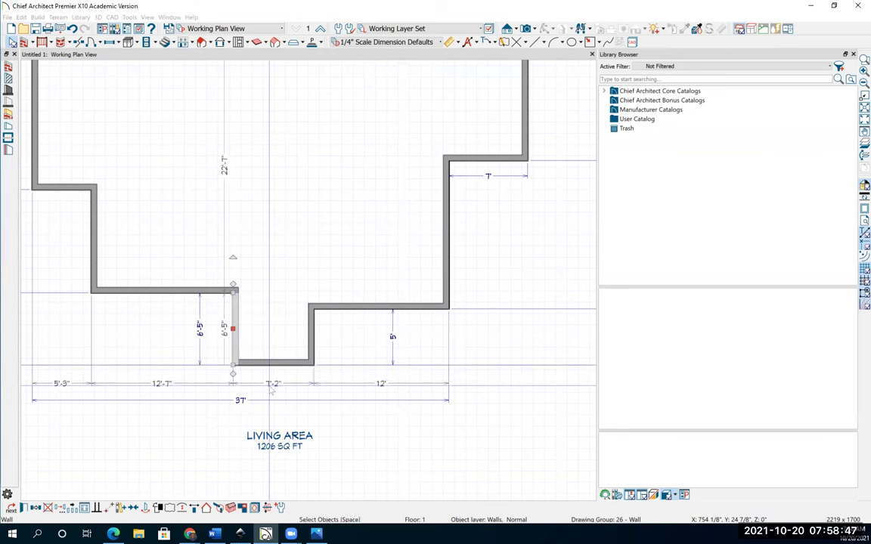
type("10'10")
key("Return")
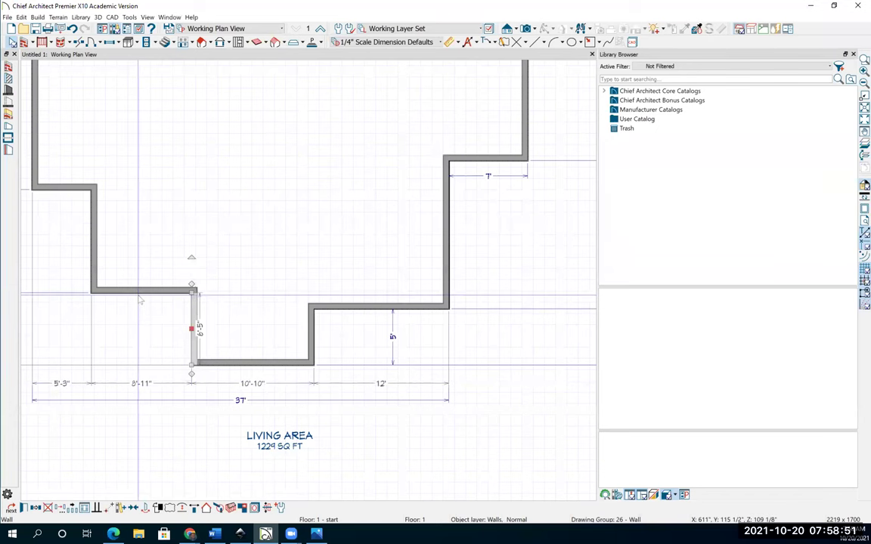
Move the horizontal wall left of the lower projection so the projection's left side is 5' long
left_click(199, 329)
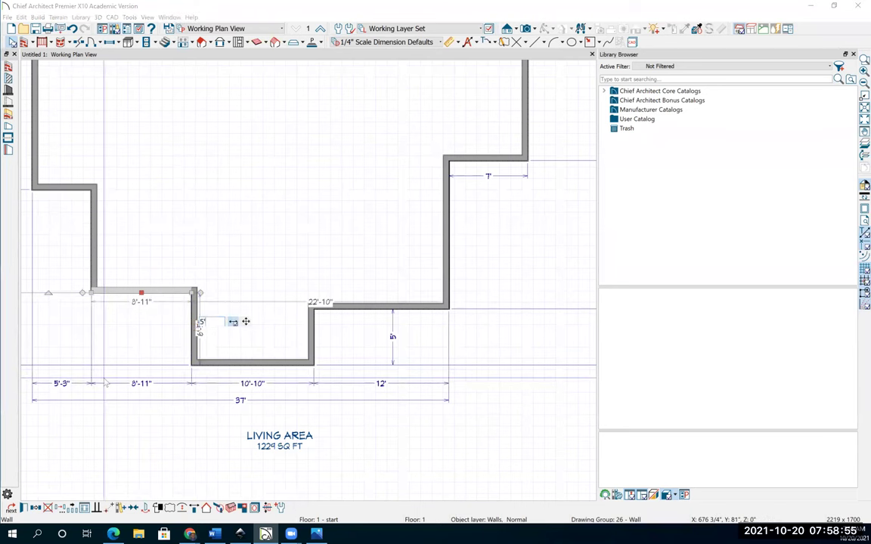
type("5'")
key("Return")
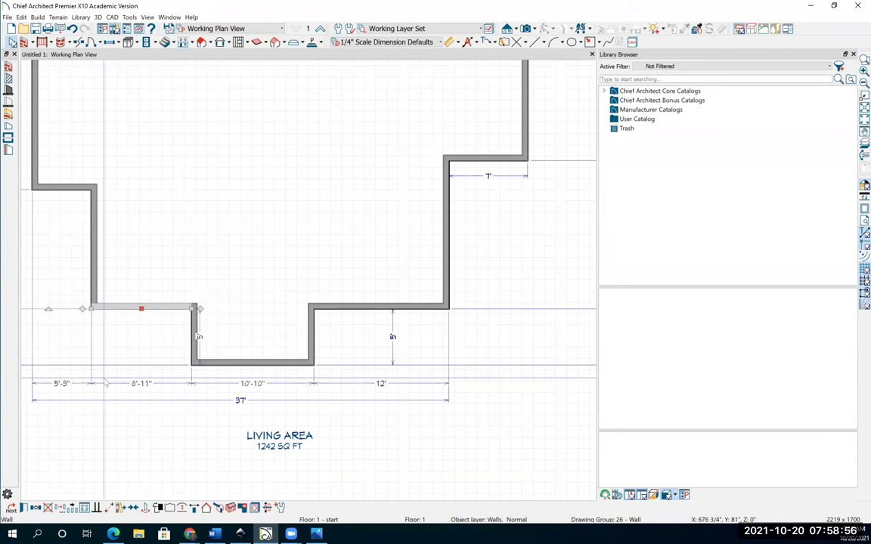
Move the vertical wall at the plan's lower left so the horizontal wall left of the projection is 12' long
left_click(92, 283)
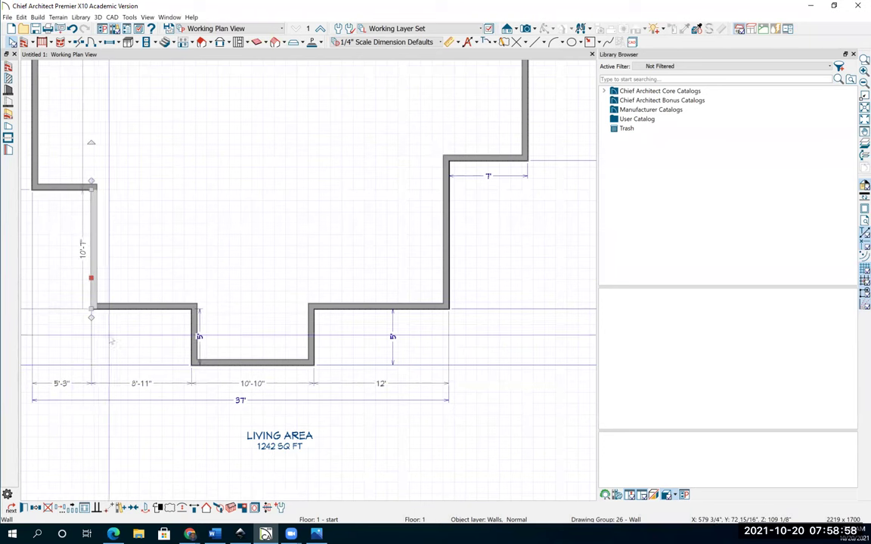
left_click(142, 384)
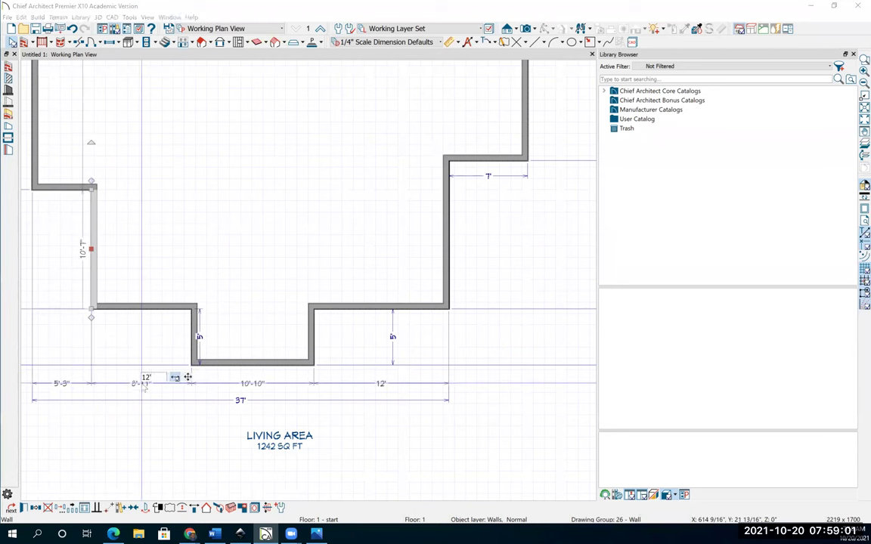
key("Return")
middle_click_drag(196, 266, 329, 261)
left_click(188, 244)
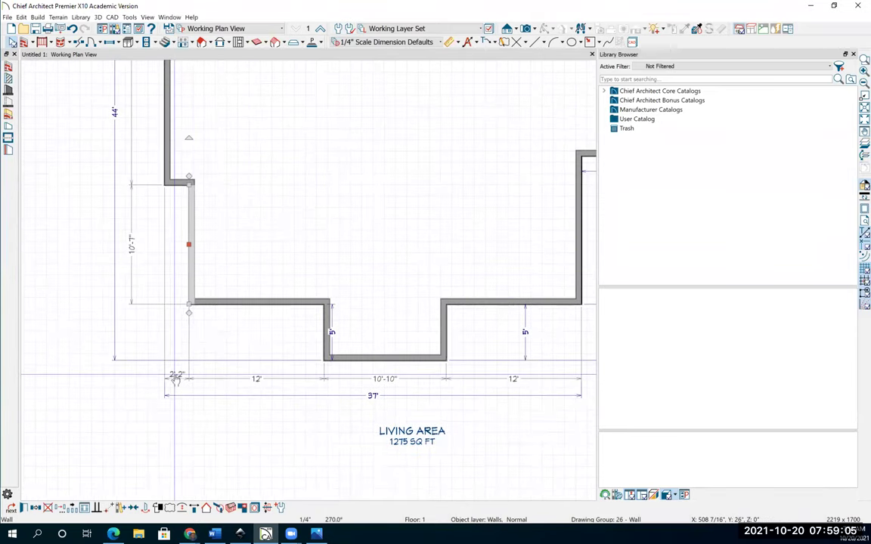
Move the short horizontal wall at the plan's left so the vertical wall below it is 9'-6" long, checking the reference measurements image
left_click(183, 184)
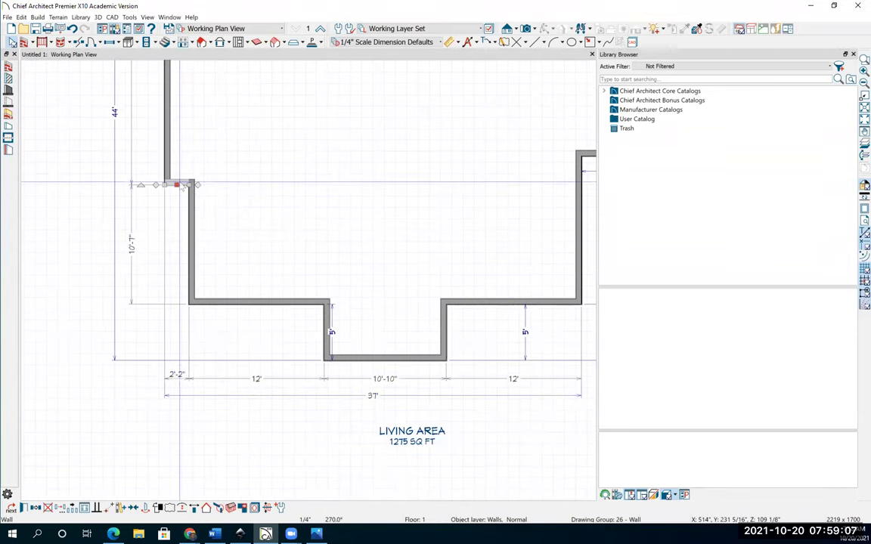
left_click(131, 243)
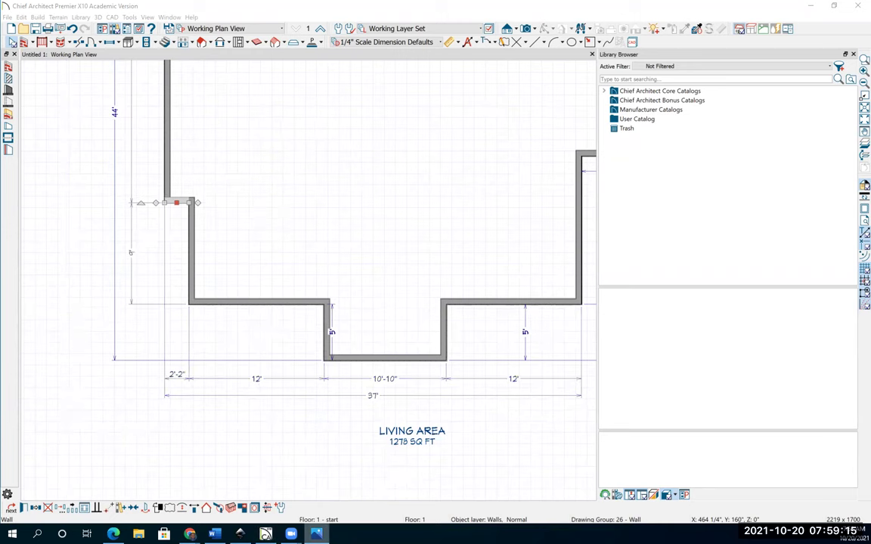
key("alt+Tab")
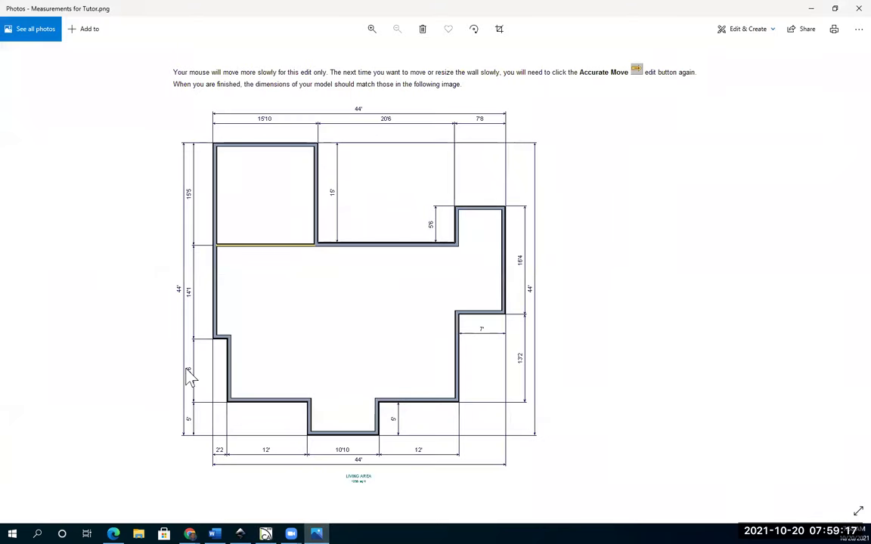
key("alt+Tab")
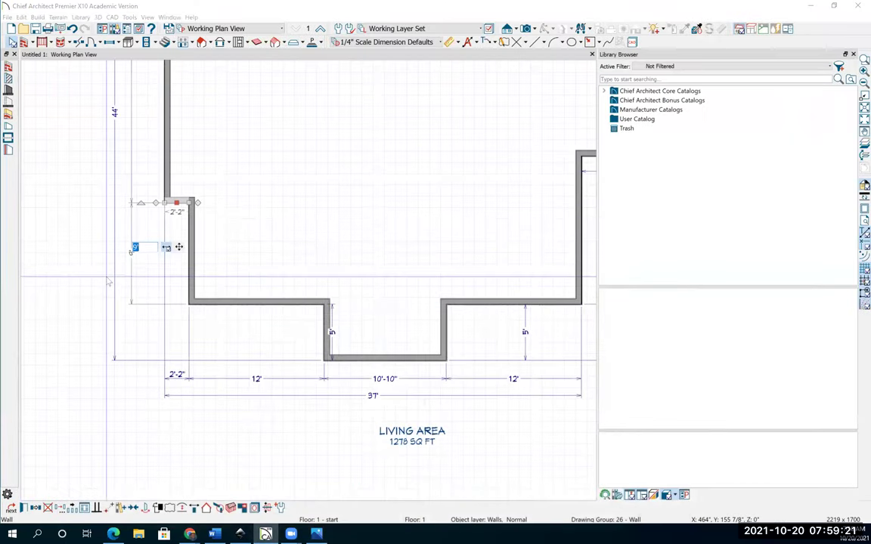
key("Return")
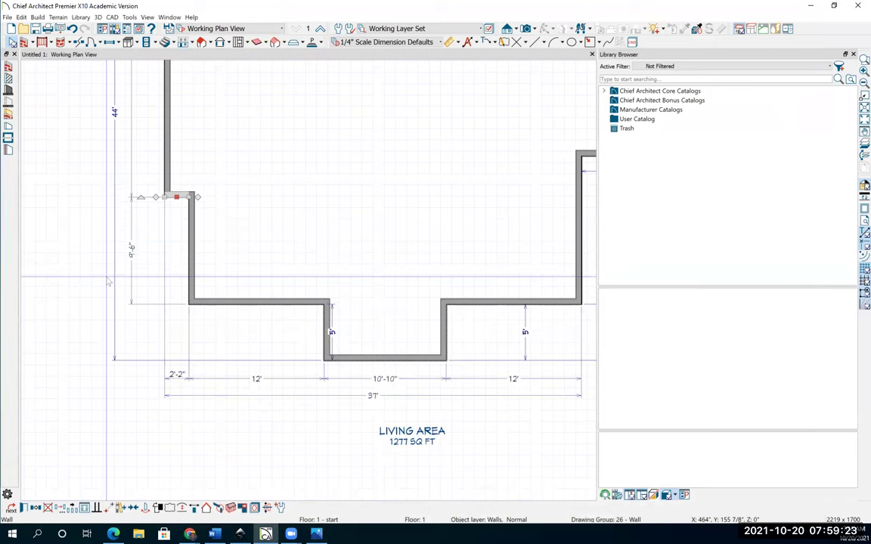
scroll(249, 227, "down", 2)
scroll(301, 215, "down", 2)
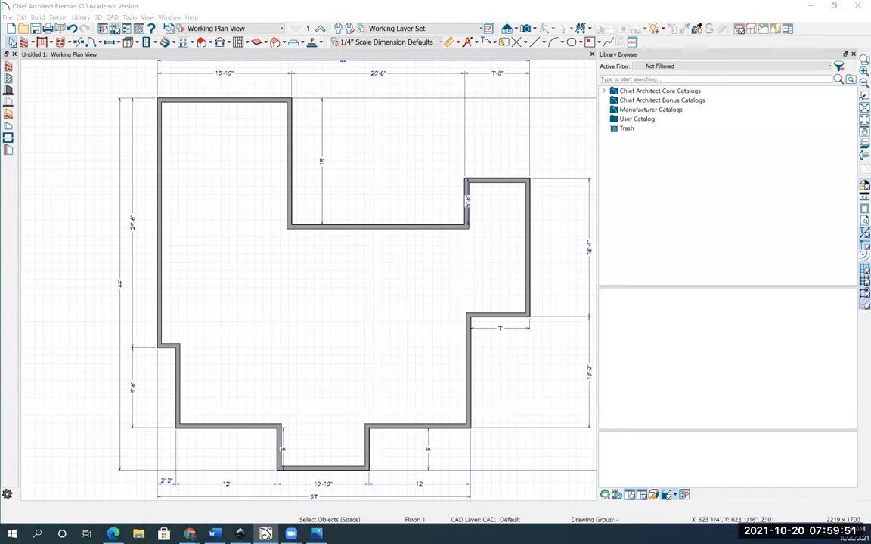
Draw a straight interior wall from the inner corner of the upper-left wing across to the left exterior wall
left_click(32, 43)
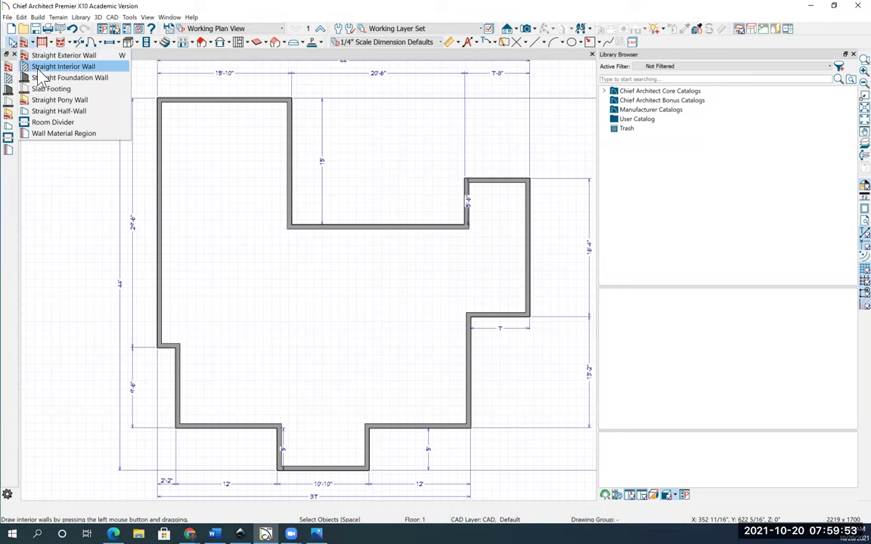
left_click(42, 68)
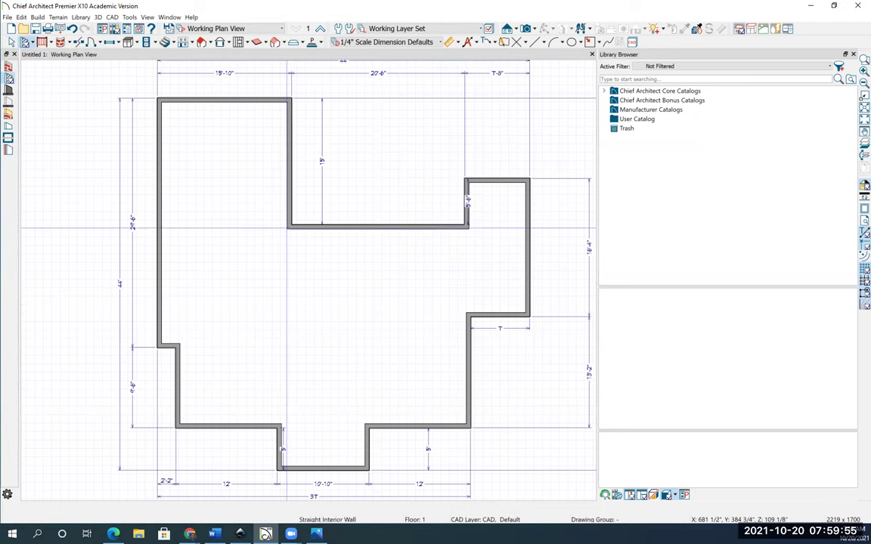
left_click_drag(288, 224, 161, 224)
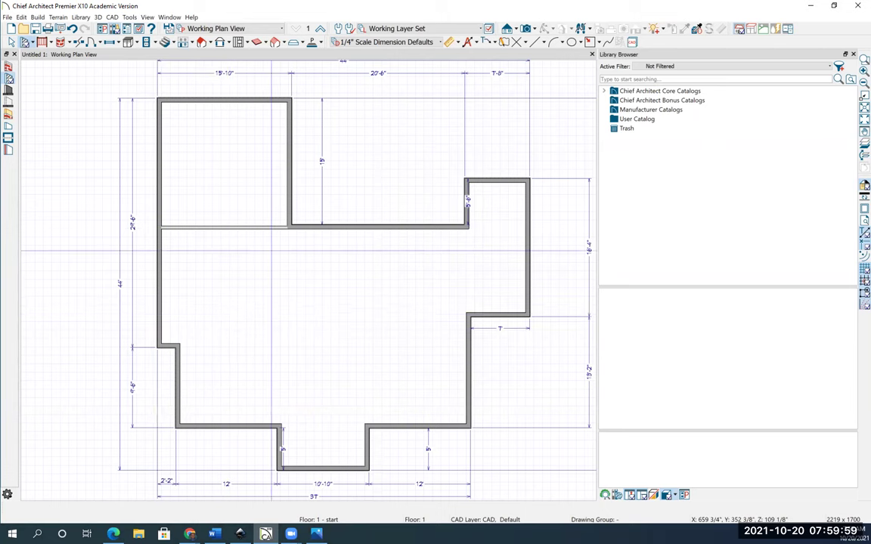
Draw interior walls for a closet in the upper-left room's lower right corner and a block of four small rooms below the partition
scroll(272, 239, "up", 1)
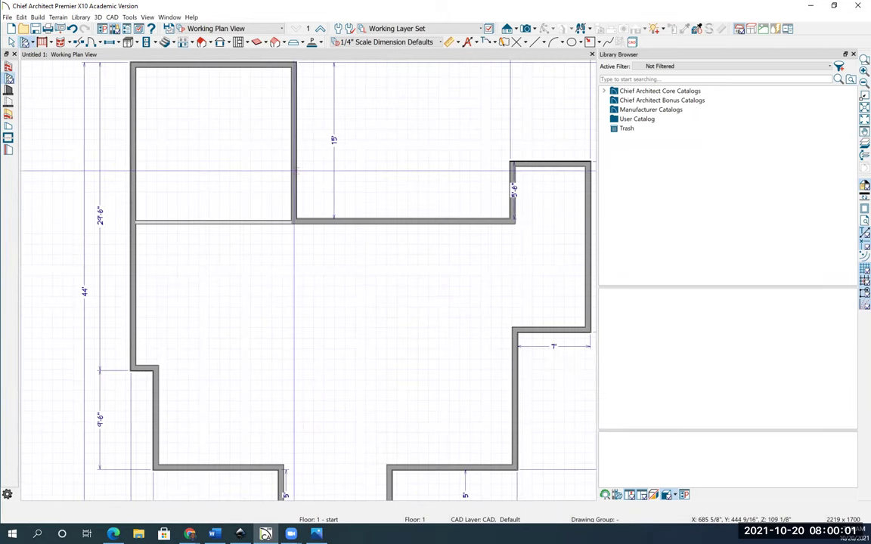
left_click_drag(294, 171, 134, 331)
left_click_drag(190, 223, 193, 329)
left_click_drag(227, 224, 227, 273)
left_click_drag(226, 274, 266, 273)
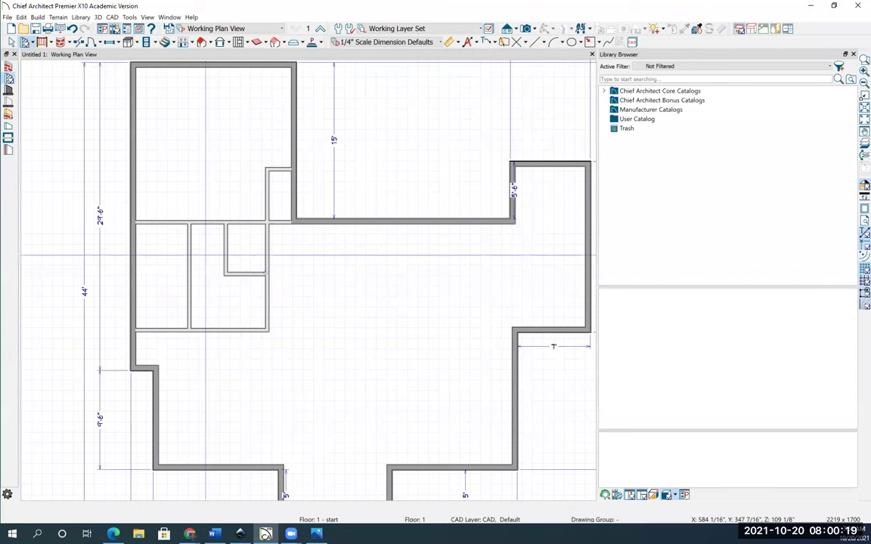
left_click_drag(191, 255, 225, 254)
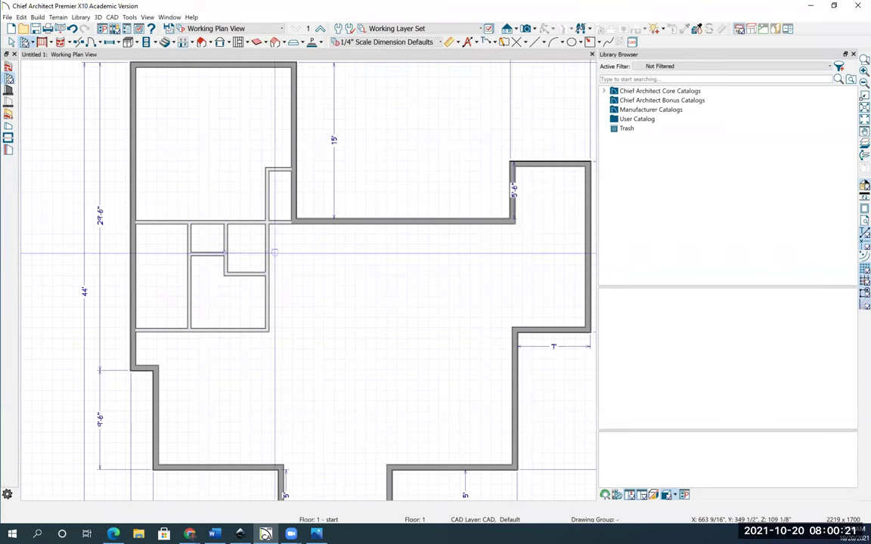
Enclose a rectangular room in the plan's lower right corner with two interior walls, starting at the lower projection's right inner corner
scroll(315, 250, "down", 1)
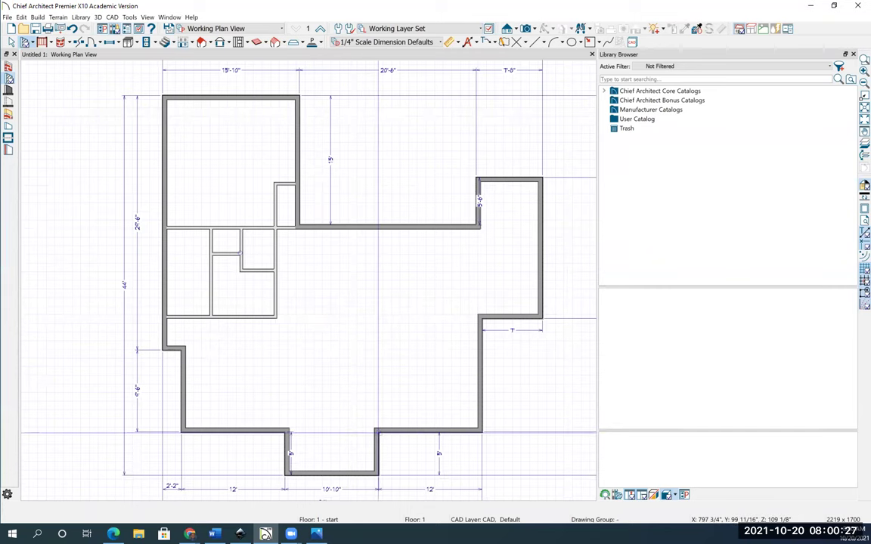
mouse_move(383, 430)
left_mouse_down()
mouse_move(385, 359)
mouse_move(376, 357)
mouse_move(479, 357)
left_mouse_up()
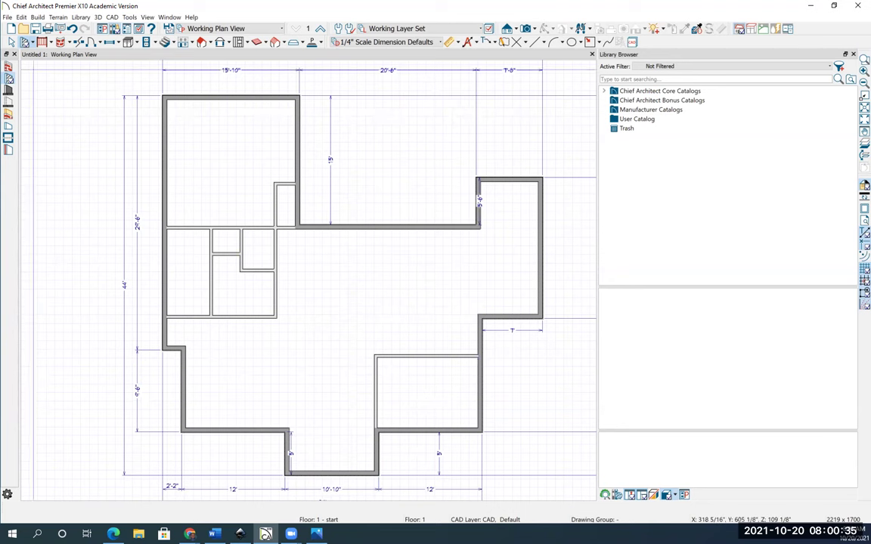
Add room dividers across the right wing's opening, from the lower-right room's corner up to the exterior wall, and across the lower projection
left_click(30, 43)
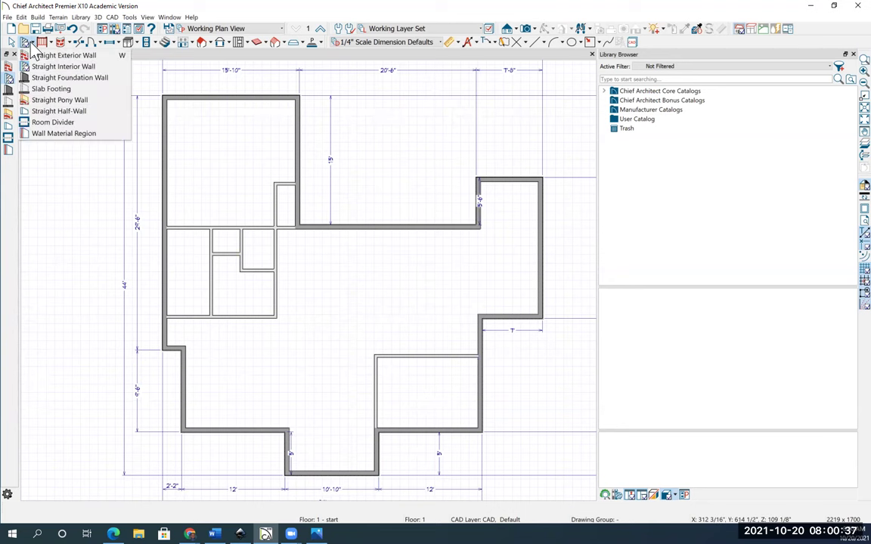
left_click(56, 122)
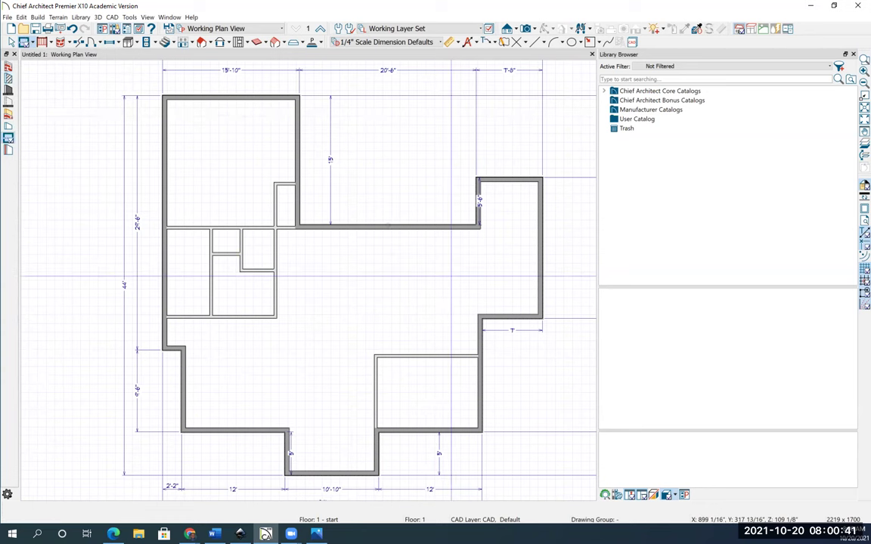
mouse_move(478, 313)
left_mouse_down()
mouse_move(477, 213)
mouse_move(478, 226)
left_mouse_up()
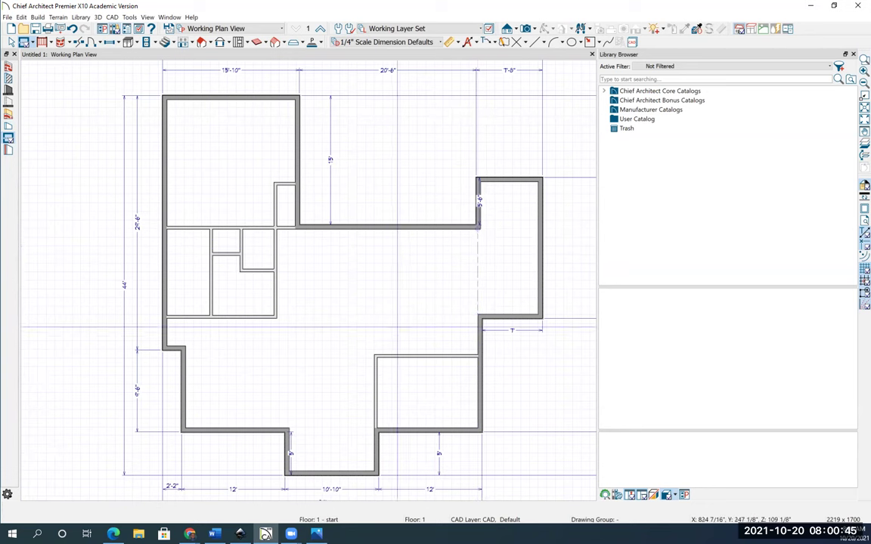
mouse_move(373, 354)
left_mouse_down()
mouse_move(381, 213)
mouse_move(382, 227)
left_mouse_up()
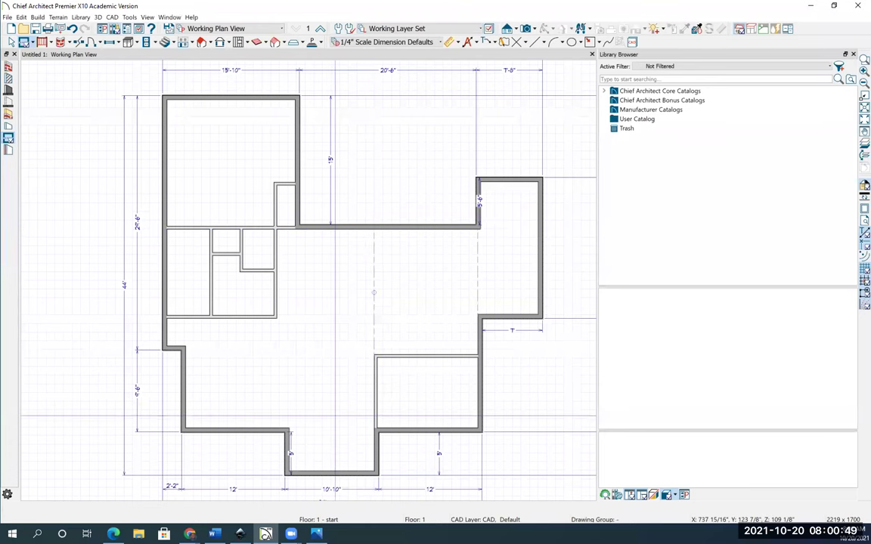
left_click_drag(289, 428, 373, 429)
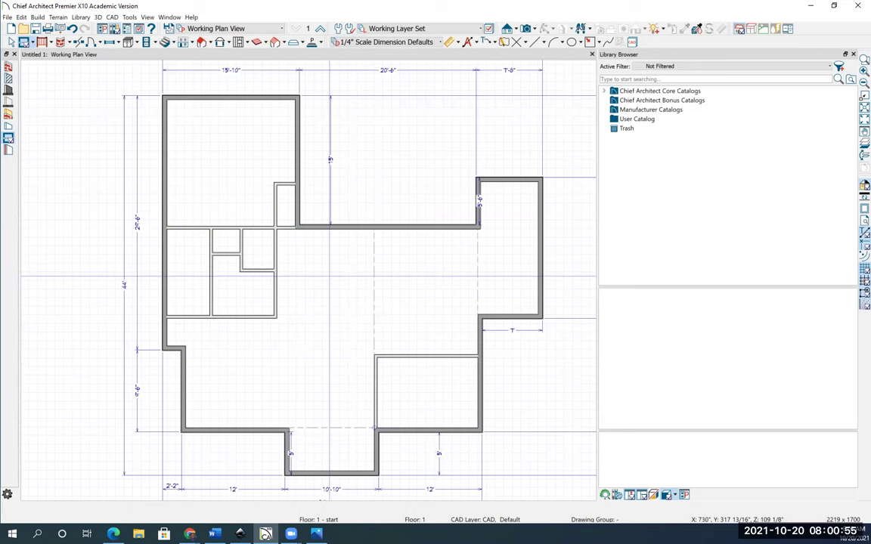
Assign the Nook room type to the room in the right wing
left_click(10, 42)
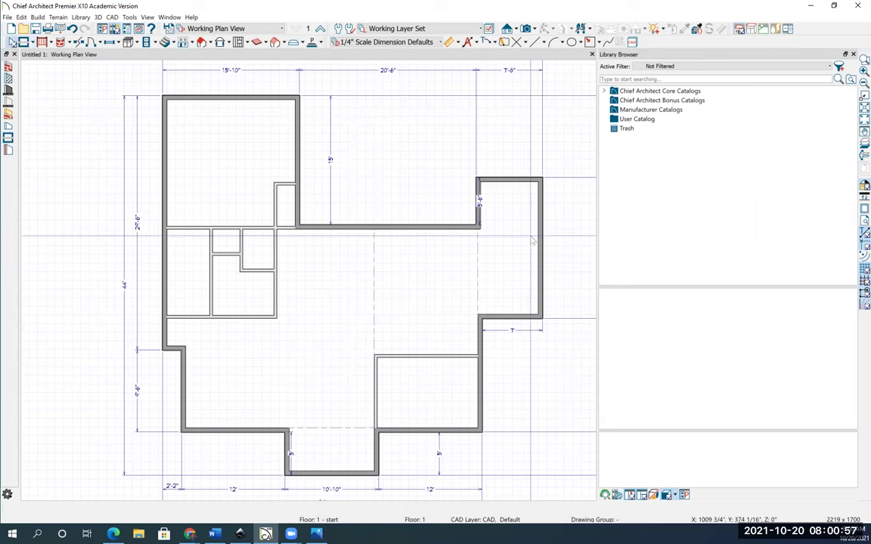
left_click(512, 257)
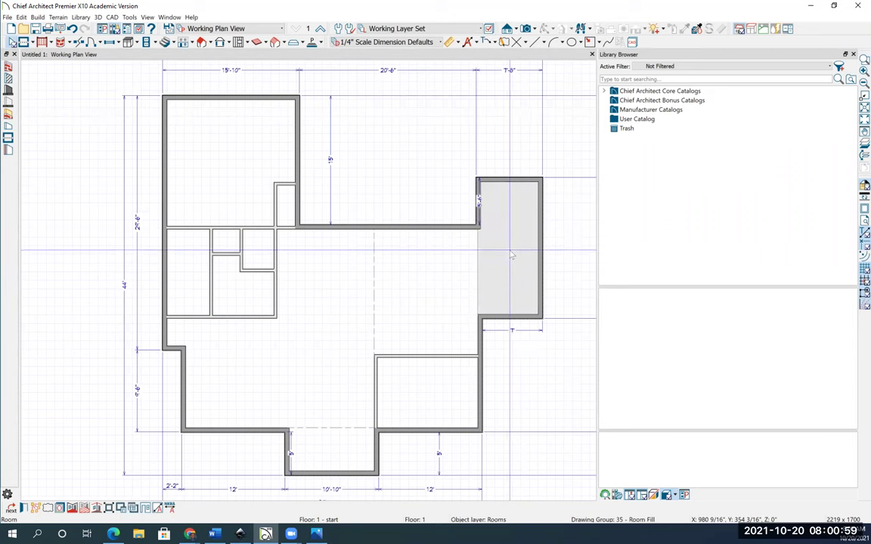
double_click(512, 257)
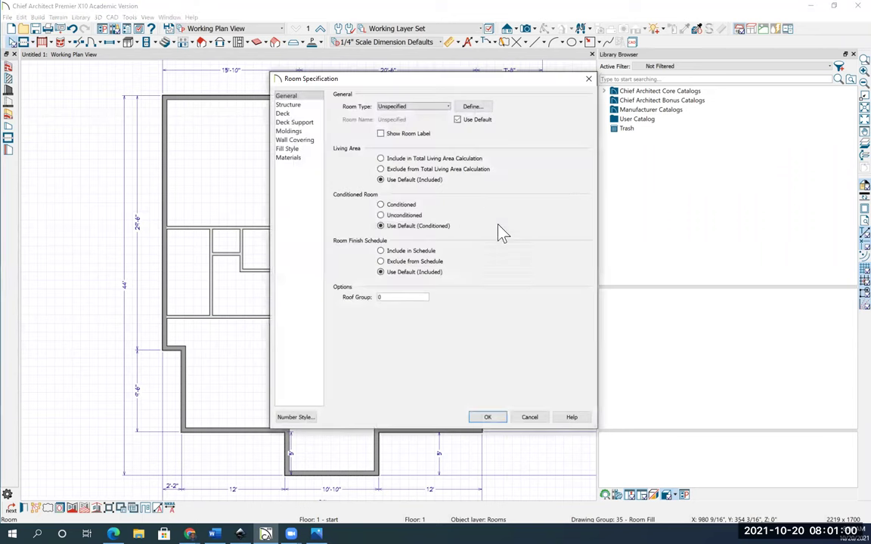
left_click(410, 113)
key("Escape")
left_click(493, 422)
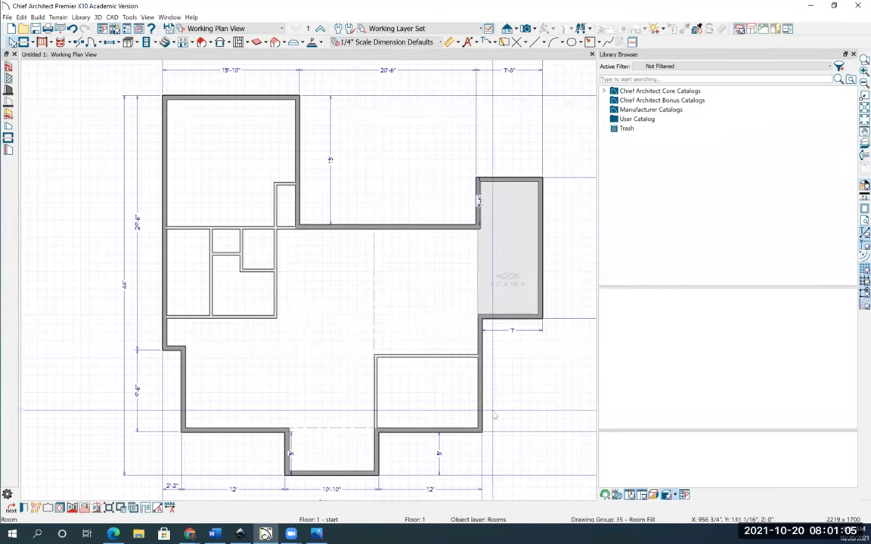
Assign the Kitchen room type to the area between the two vertical room dividers
double_click(433, 304)
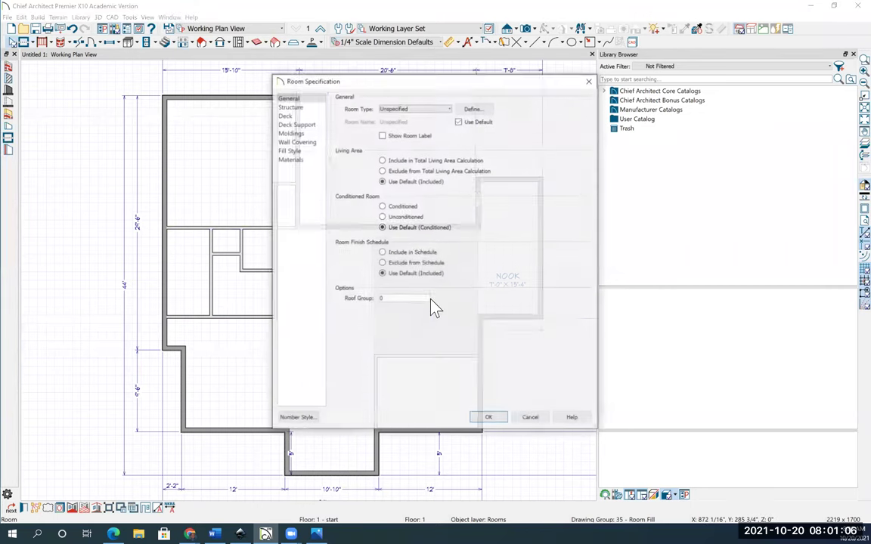
left_click(409, 110)
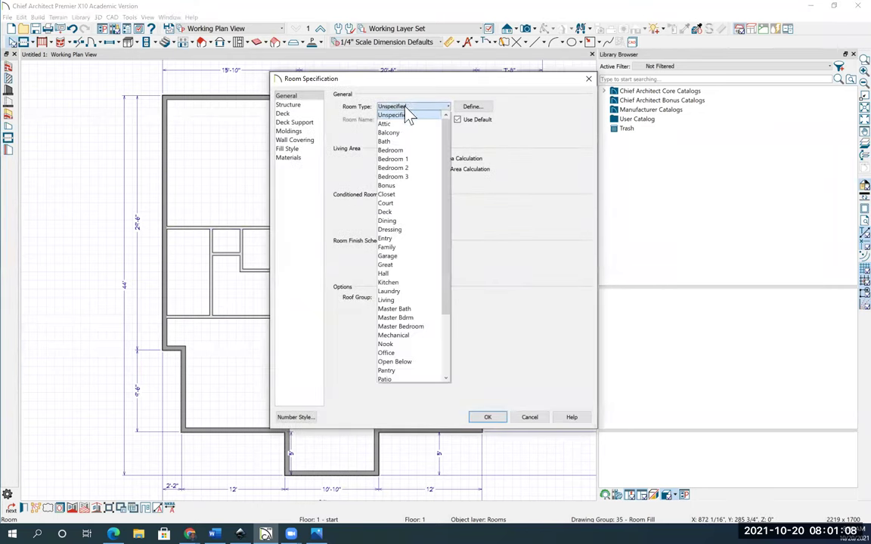
left_click(389, 282)
left_click(487, 417)
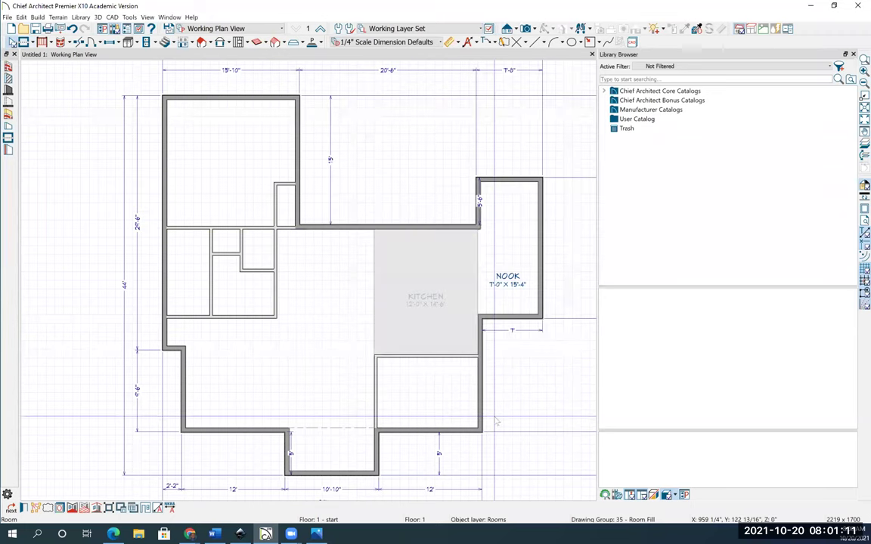
Assign the Dining room type to the enclosed room below the kitchen
double_click(431, 401)
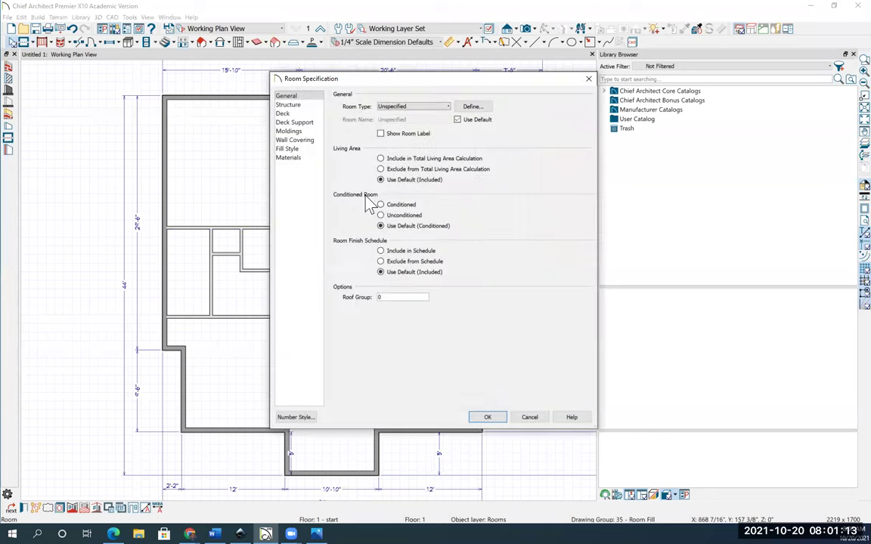
left_click(389, 108)
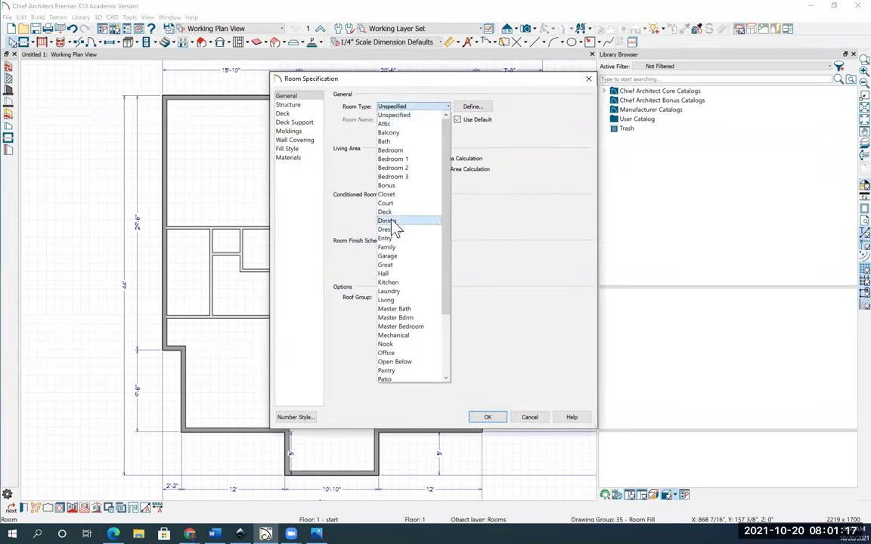
left_click(388, 221)
left_click(488, 417)
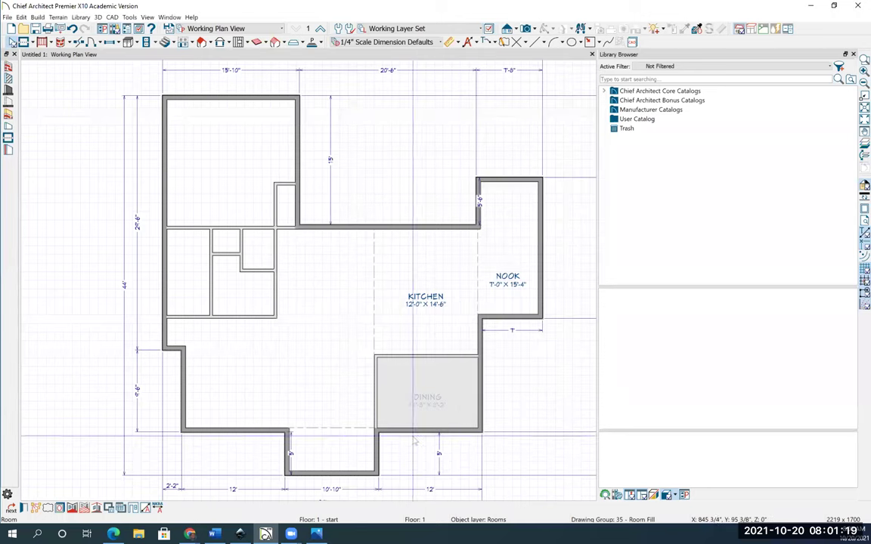
Assign the Entry room type to the lower projection of the house
double_click(340, 463)
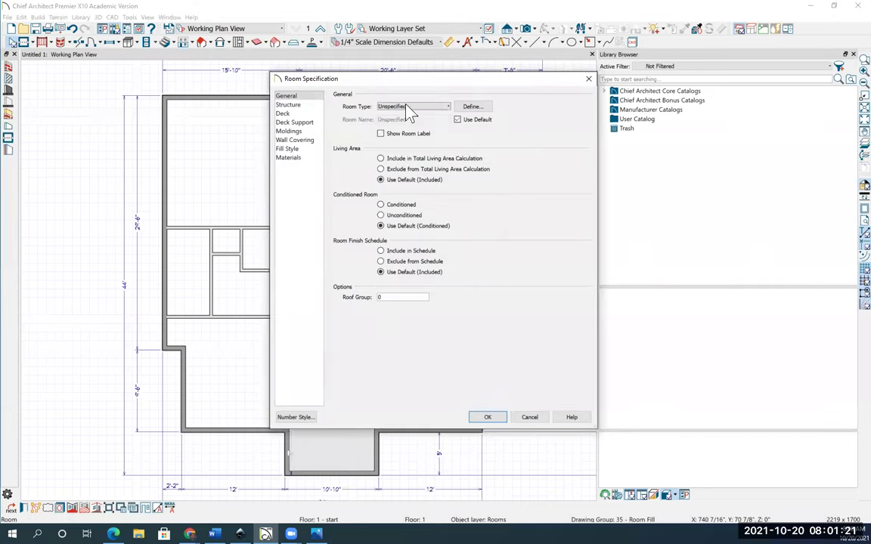
left_click(414, 106)
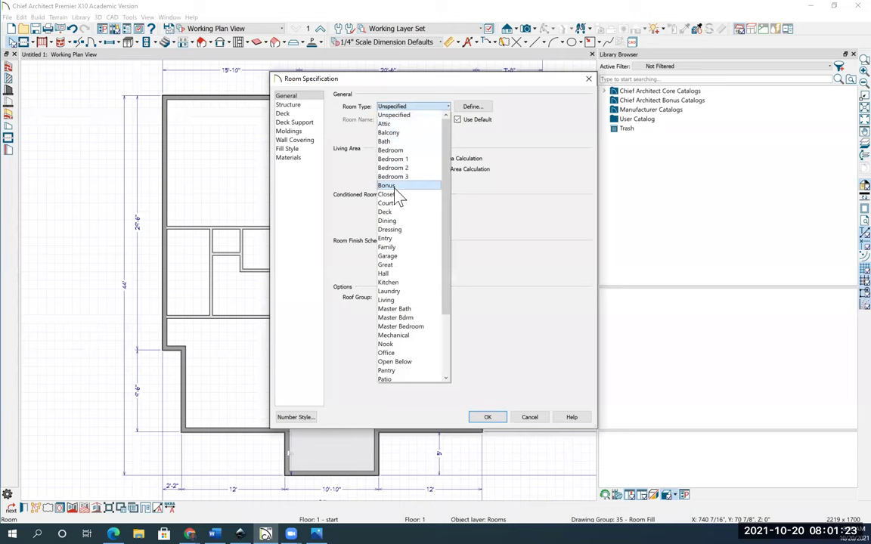
left_click(389, 239)
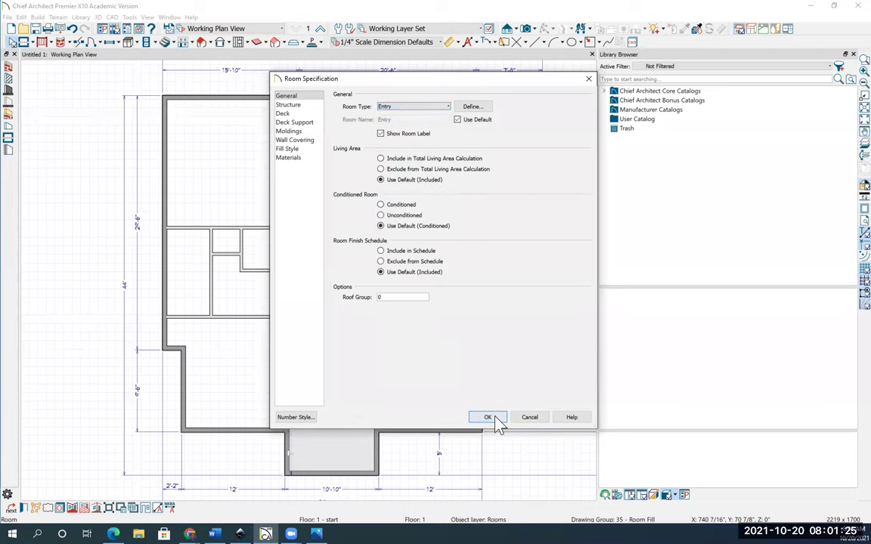
left_click(491, 417)
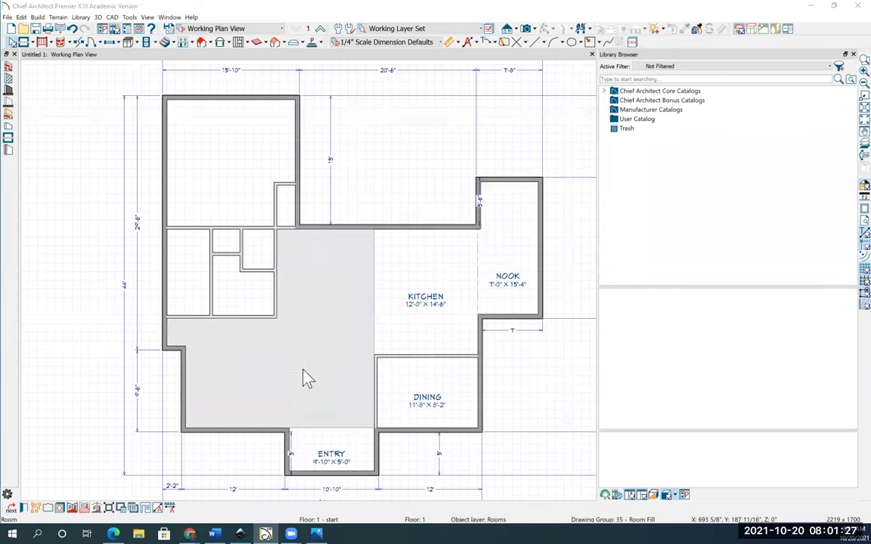
Assign the Living room type to the large open area between the small interior rooms and the kitchen
double_click(305, 375)
left_click(414, 107)
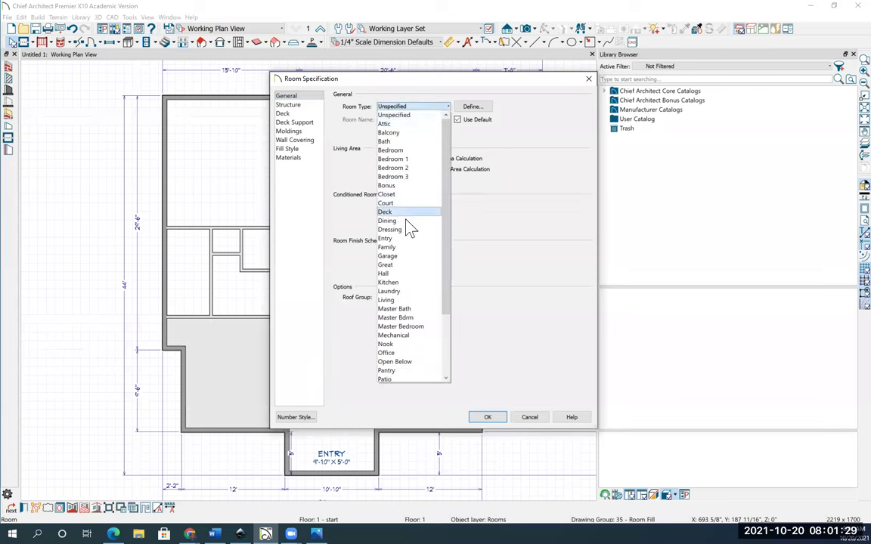
left_click(394, 302)
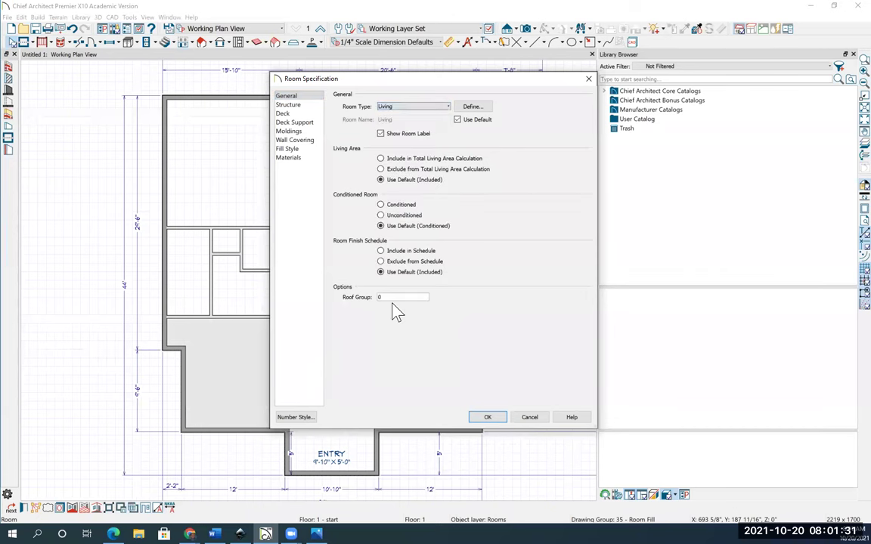
left_click(493, 418)
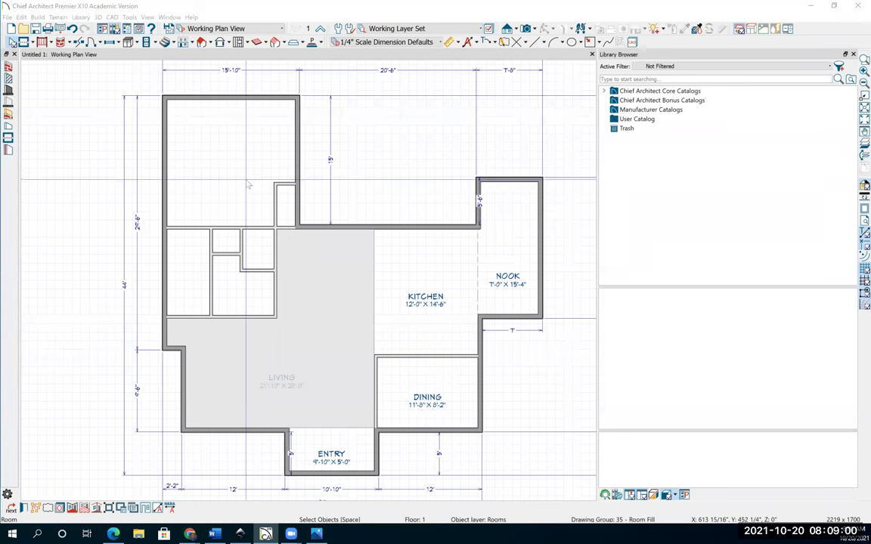
Examine the temporary dimensions of the horizontal interior wall that closes the small rooms above the living area
scroll(231, 178, "up", 1)
scroll(231, 178, "up", 1)
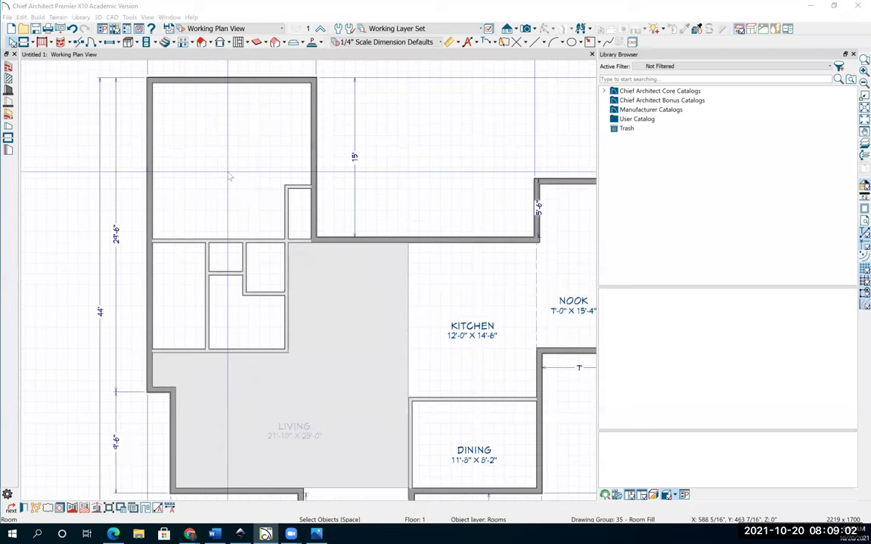
scroll(231, 178, "up", 2)
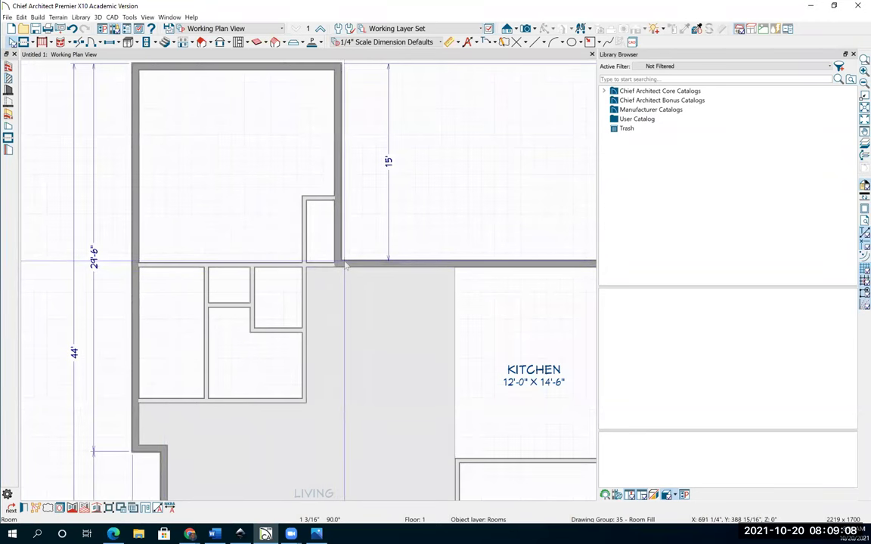
left_click_drag(362, 259, 351, 261)
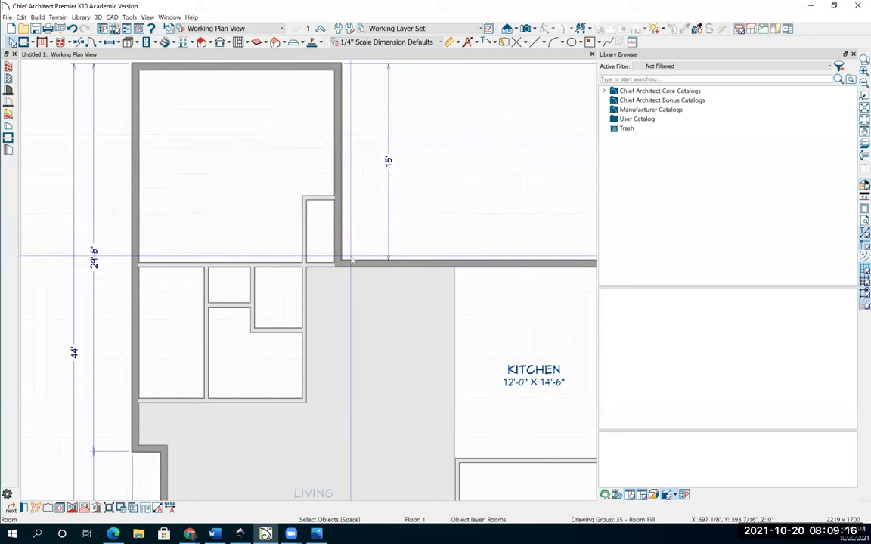
left_click(169, 403)
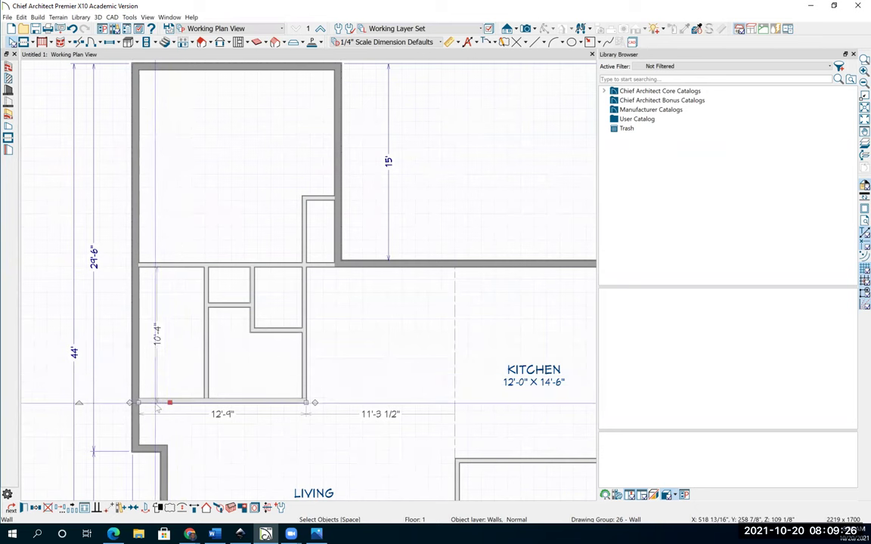
scroll(157, 408, "up", 3)
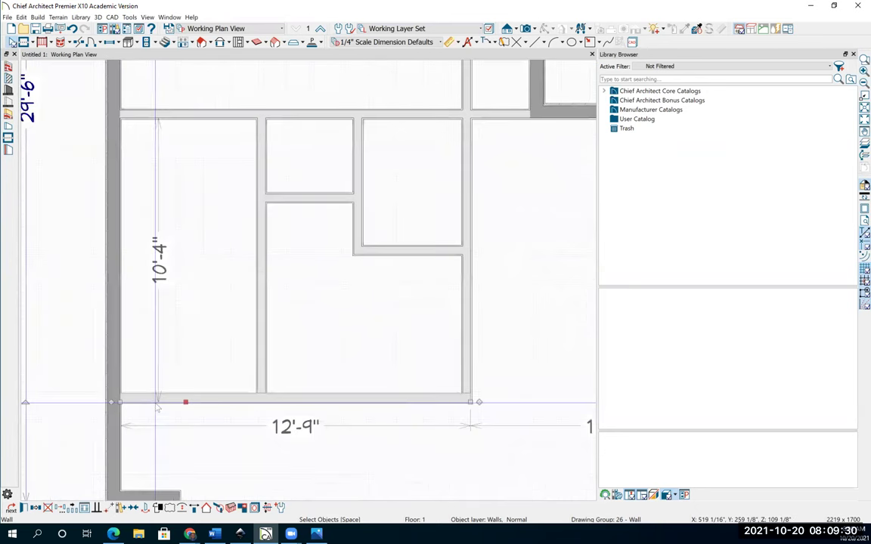
scroll(157, 408, "up", 1)
middle_click_drag(171, 270, 168, 324)
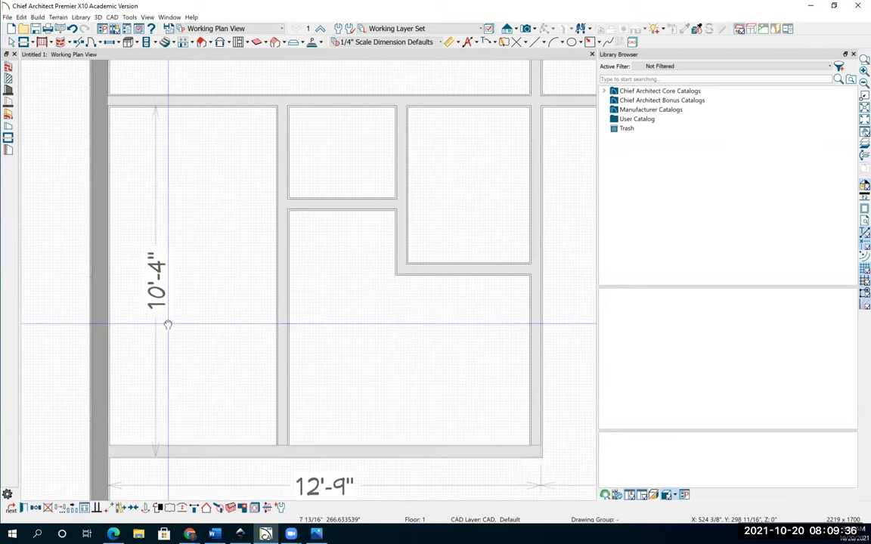
scroll(168, 324, "up", 1)
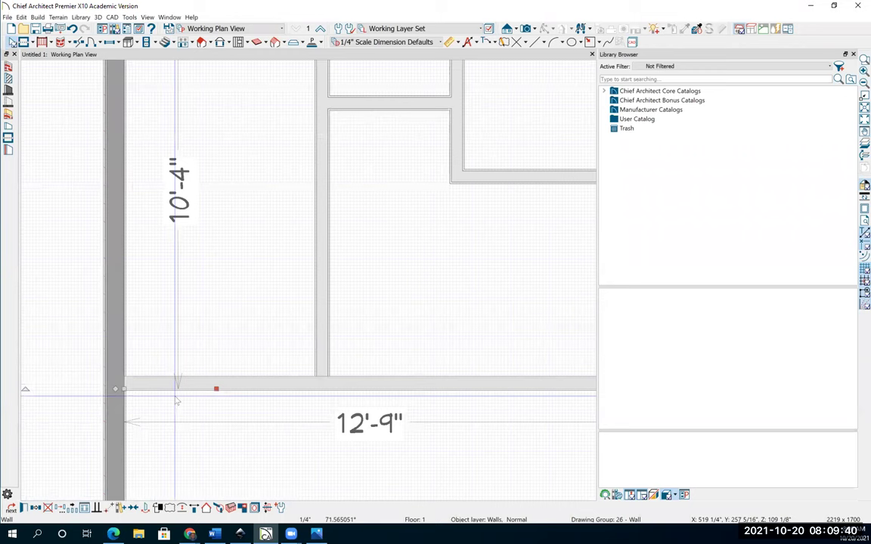
scroll(212, 344, "down", 1)
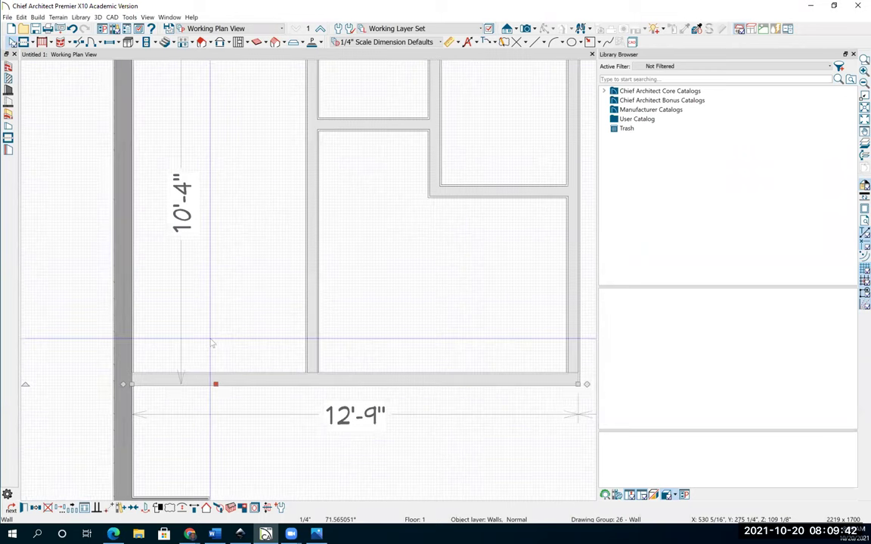
scroll(212, 344, "down", 1)
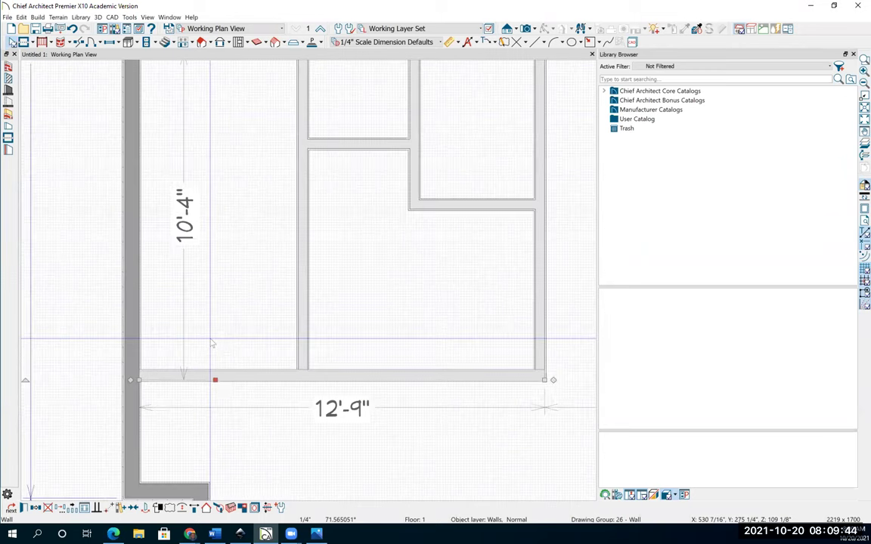
middle_click_drag(213, 344, 210, 397)
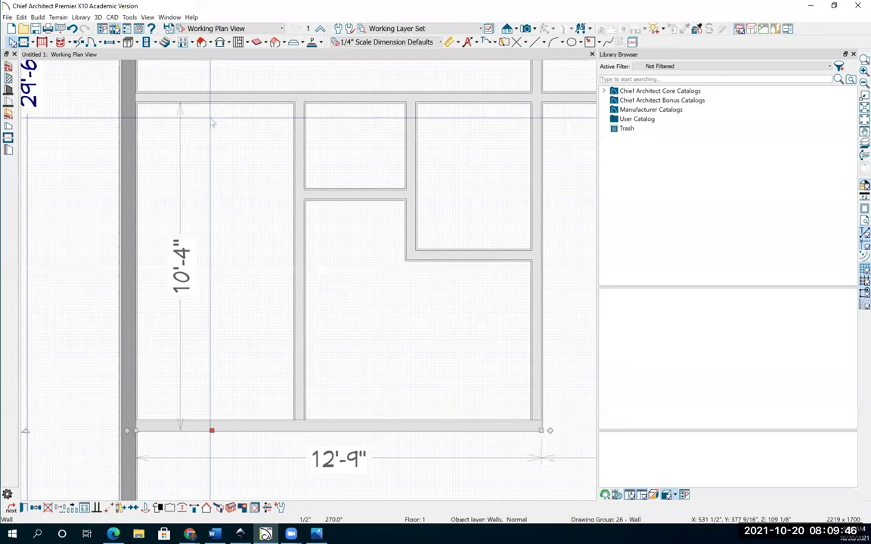
Configure the temporary dimension defaults to locate wall surfaces and both wall sides when a wall is selected
left_click(21, 17)
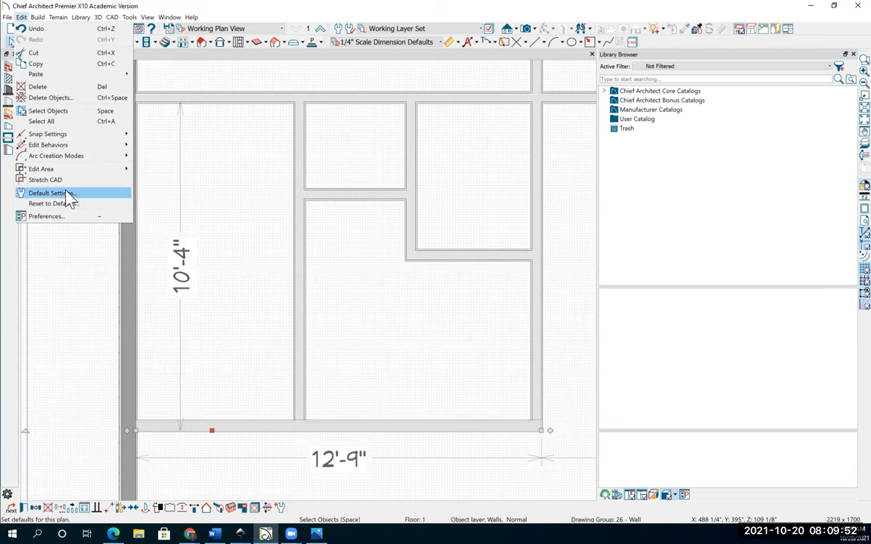
left_click(65, 193)
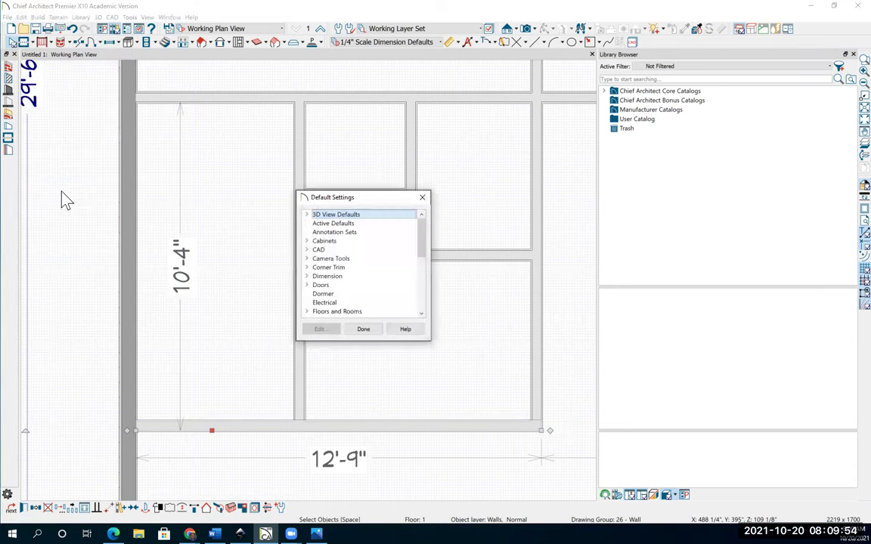
left_click(307, 276)
left_click_drag(422, 243, 423, 264)
left_click(359, 277)
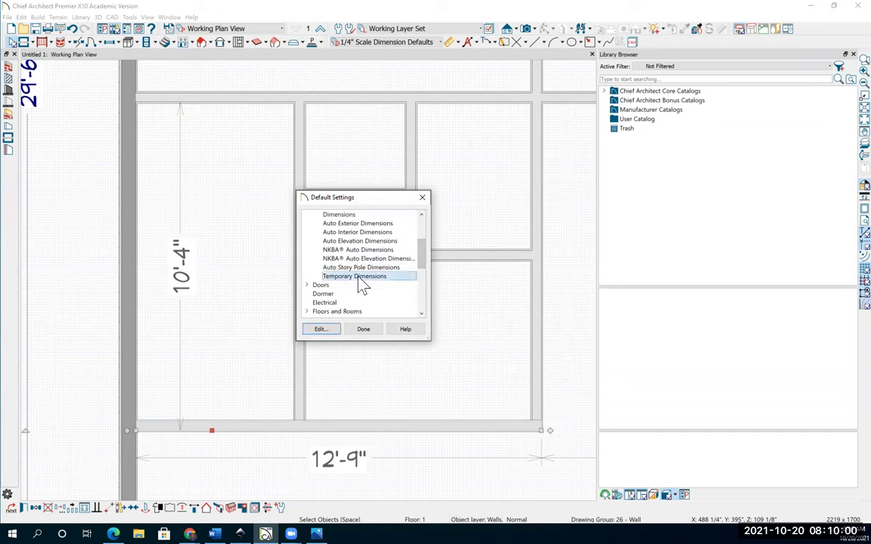
left_click(320, 331)
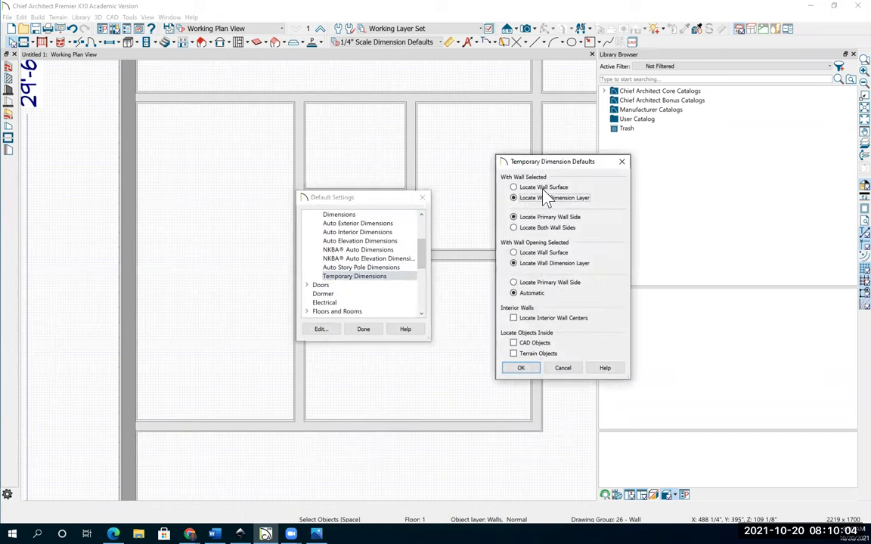
left_click(514, 187)
left_click(516, 229)
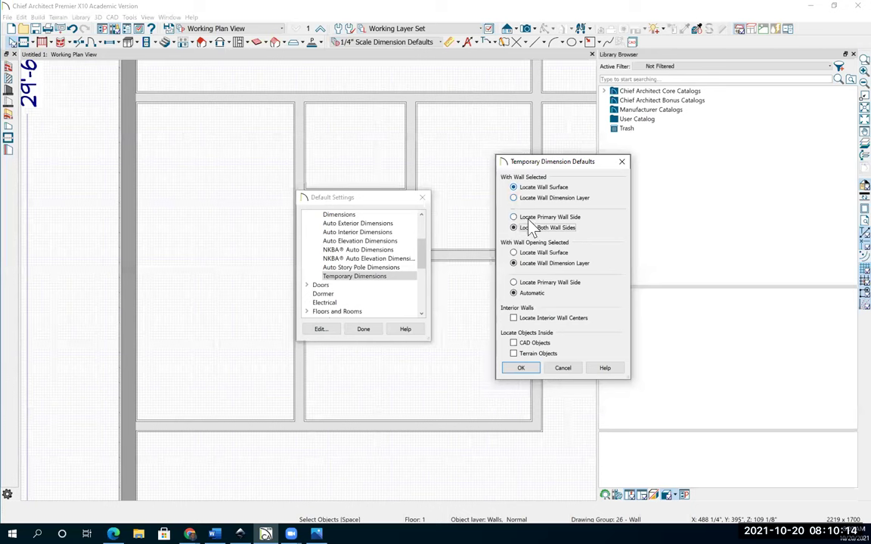
left_click(520, 369)
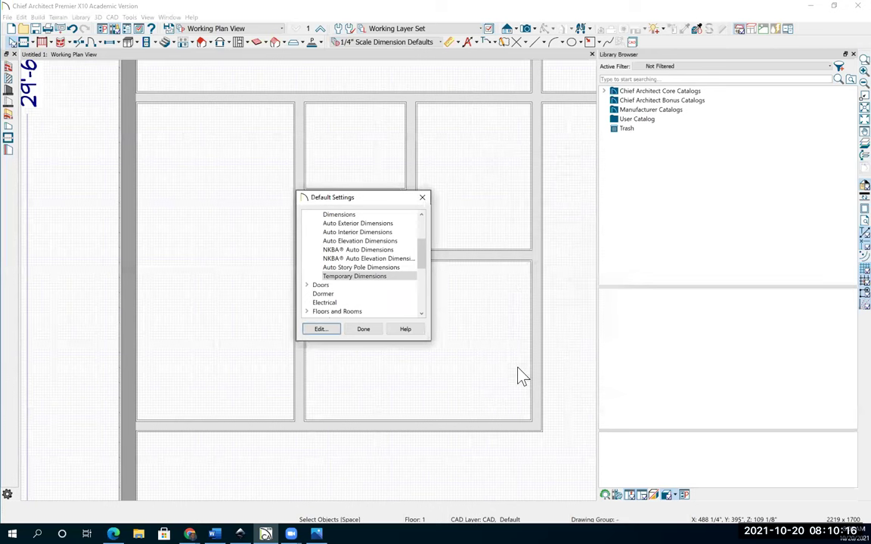
left_click(372, 333)
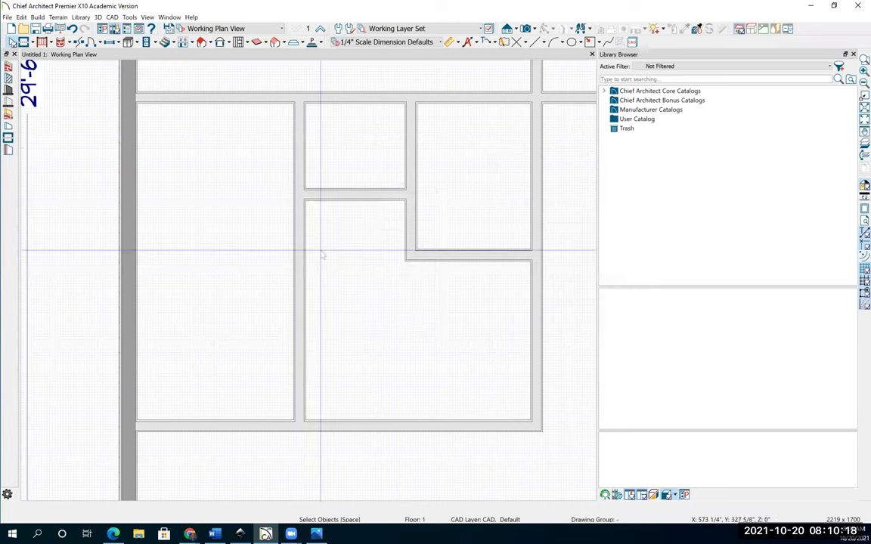
Move the horizontal wall below the small rooms so the clear distance to the parallel wall above is 9'6"
left_click(204, 427)
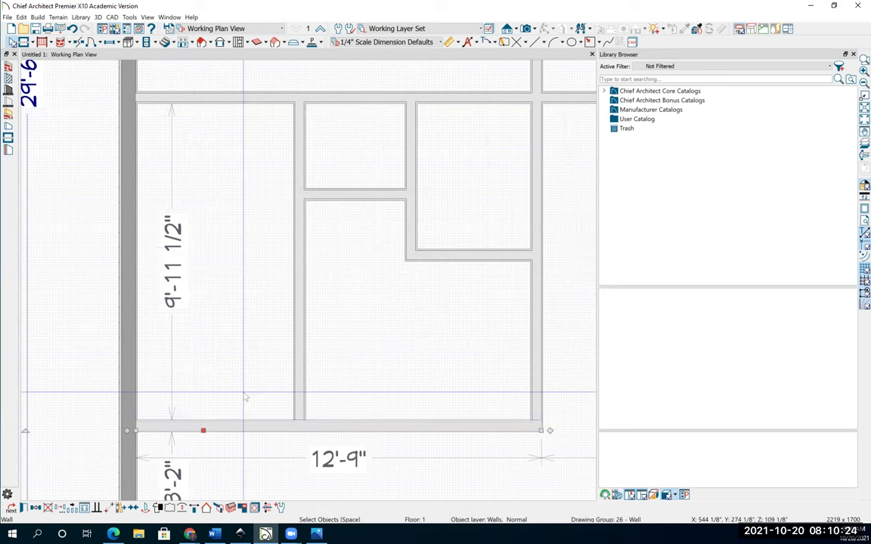
left_click(173, 272)
type("9'6")
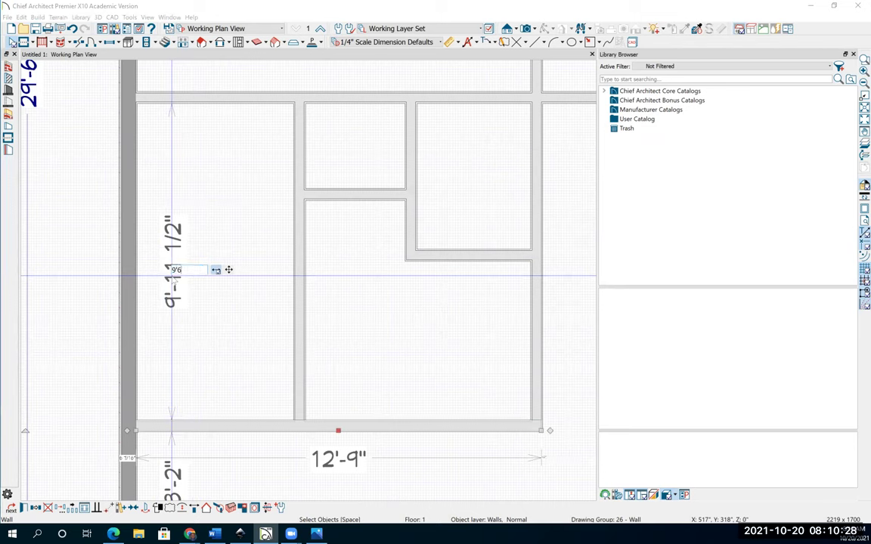
key("Return")
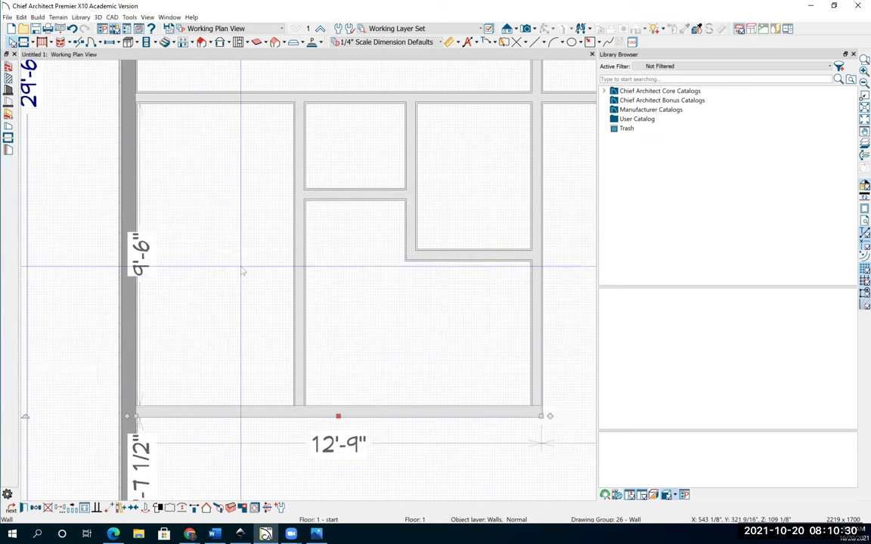
key("Escape")
Move the short wall below the small middle closet to 6' clear from the bottom interior wall
left_click(365, 197)
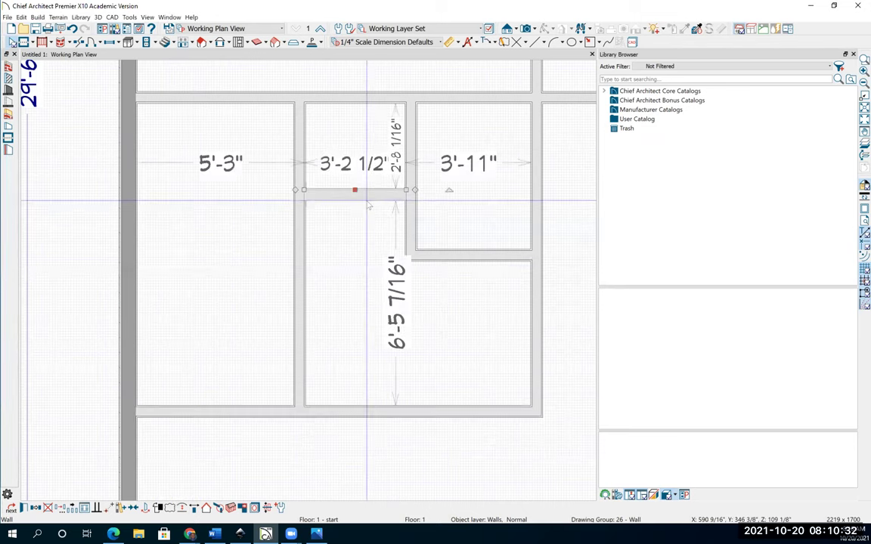
left_click(399, 321)
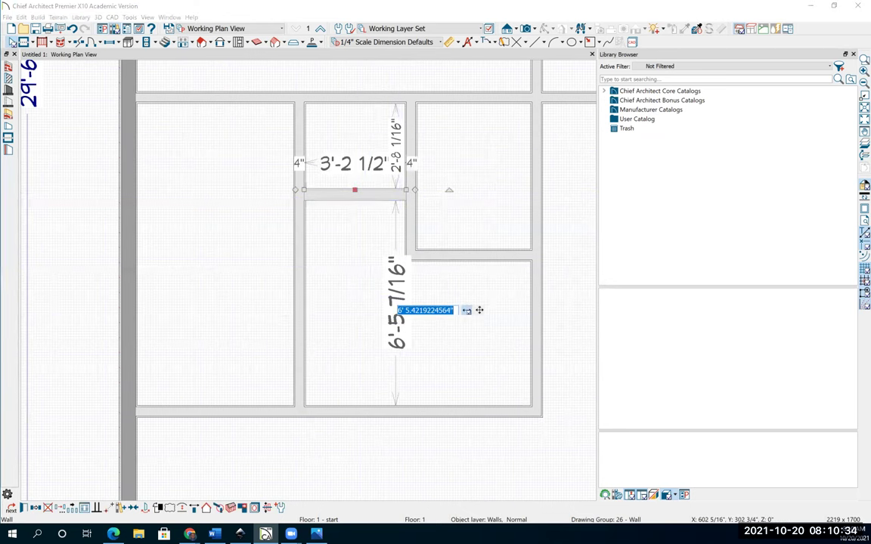
type("6")
key("Return")
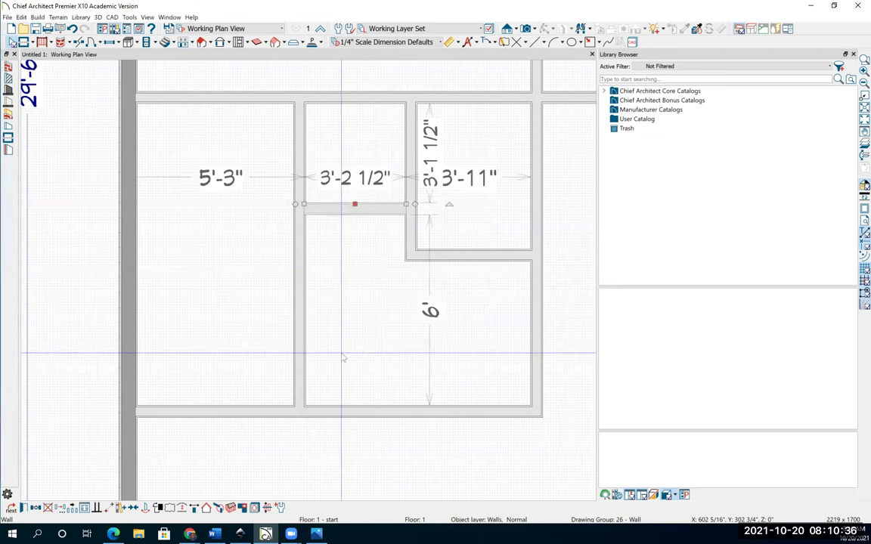
Move the horizontal wall below the small right-hand room to 4'4" clear from the bottom interior wall
left_click(514, 252)
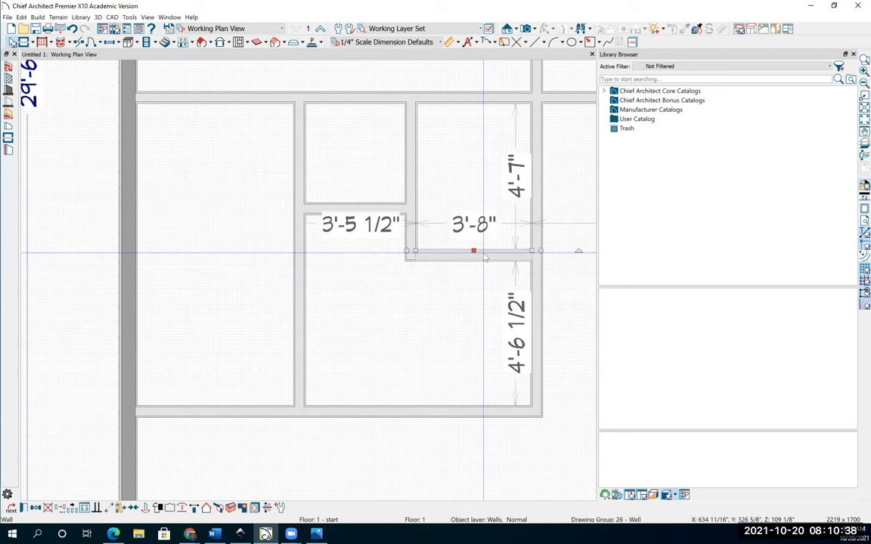
left_click(517, 331)
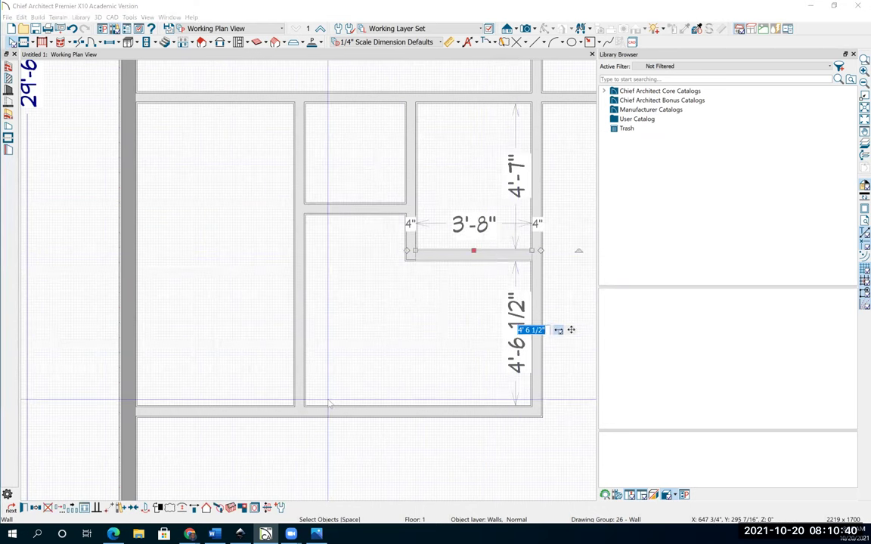
key("Return")
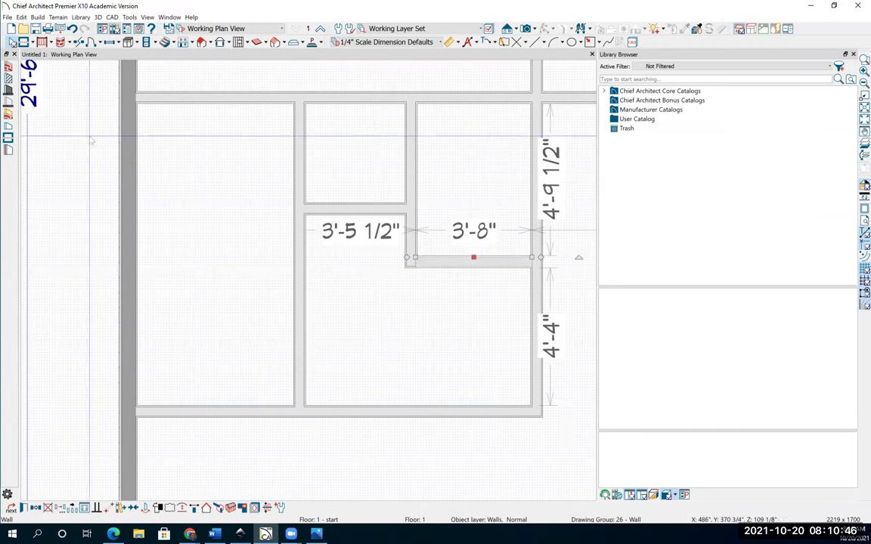
Move the long vertical wall beside the small middle closet to 5'6" clear from the left exterior wall
left_click(299, 159)
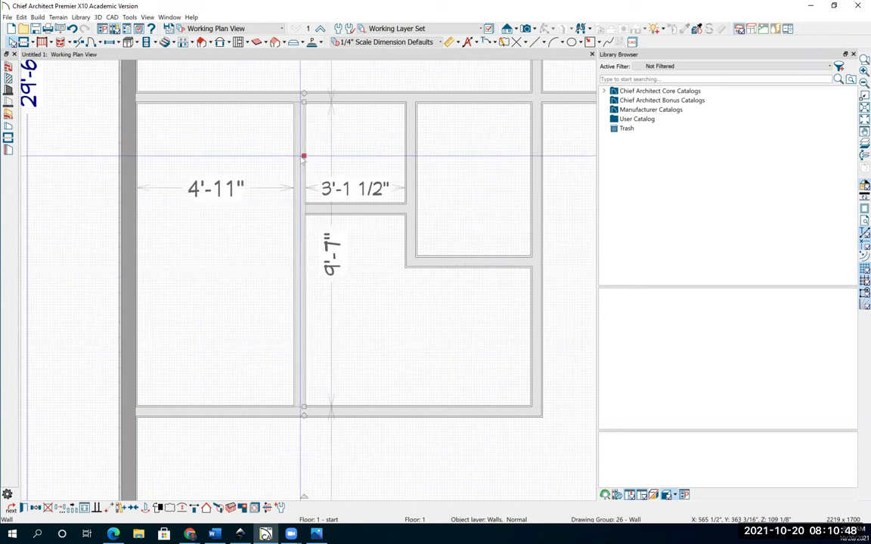
left_click(217, 189)
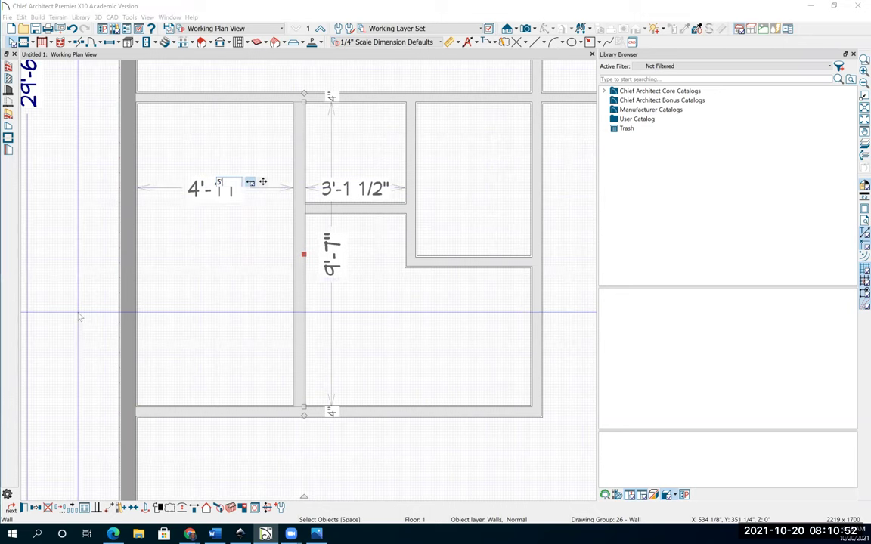
type("5'6")
key("Return")
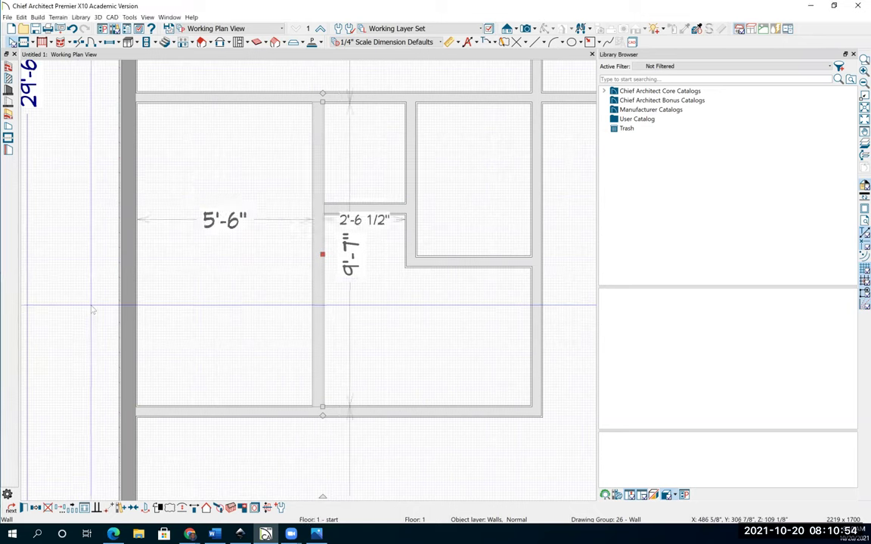
Move the vertical wall between the small middle closet and the small right-hand room to 2'5" clear from the wall on its left
left_click(413, 179)
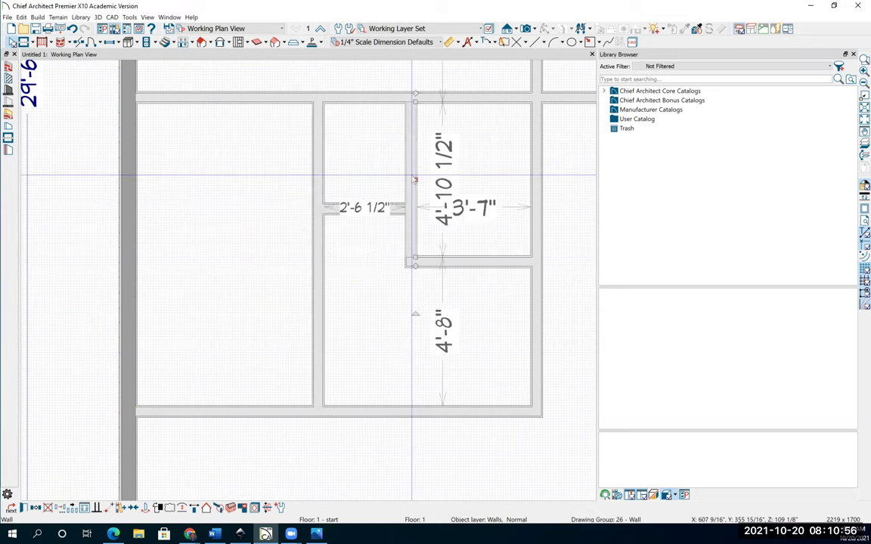
left_click(364, 209)
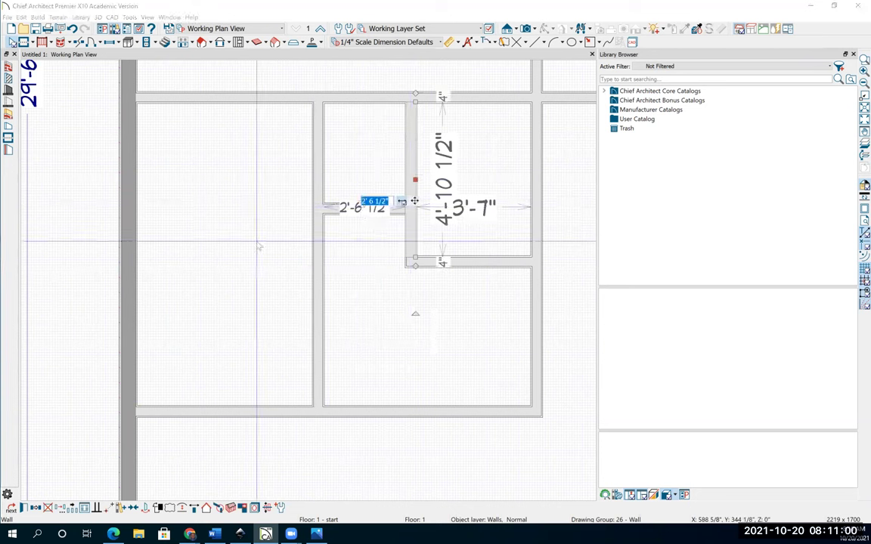
type("2'5")
key("Return")
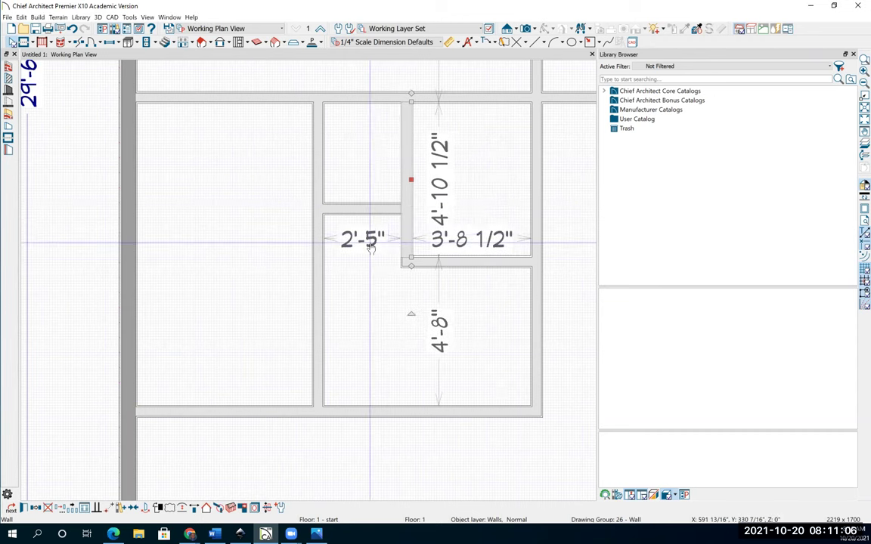
Move the vertical wall on the right side of the small right-hand room to make that room 3'4" clear in width
scroll(533, 182, "down", 2)
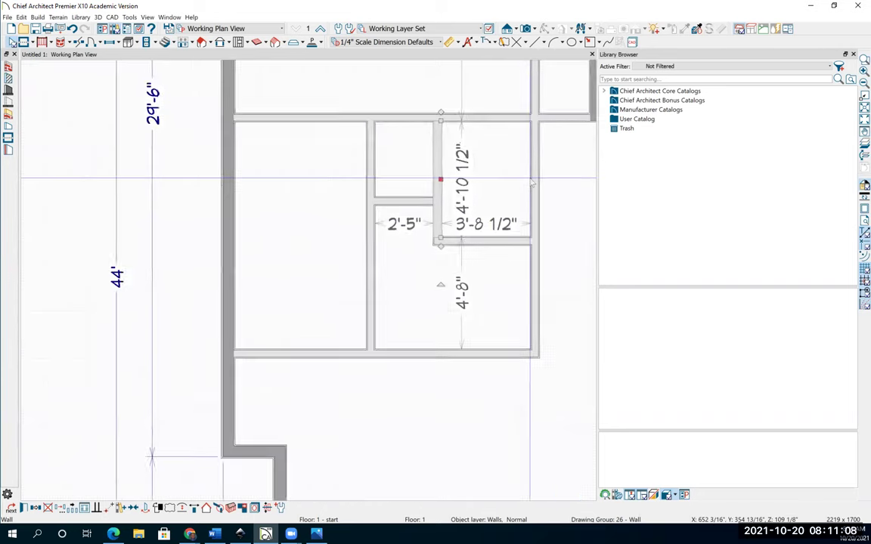
left_click(483, 200)
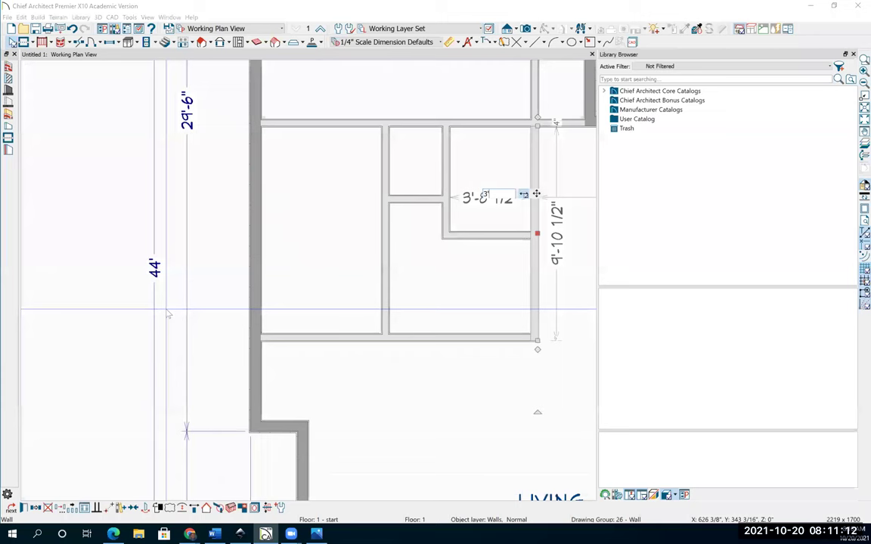
type("3'4")
key("Return")
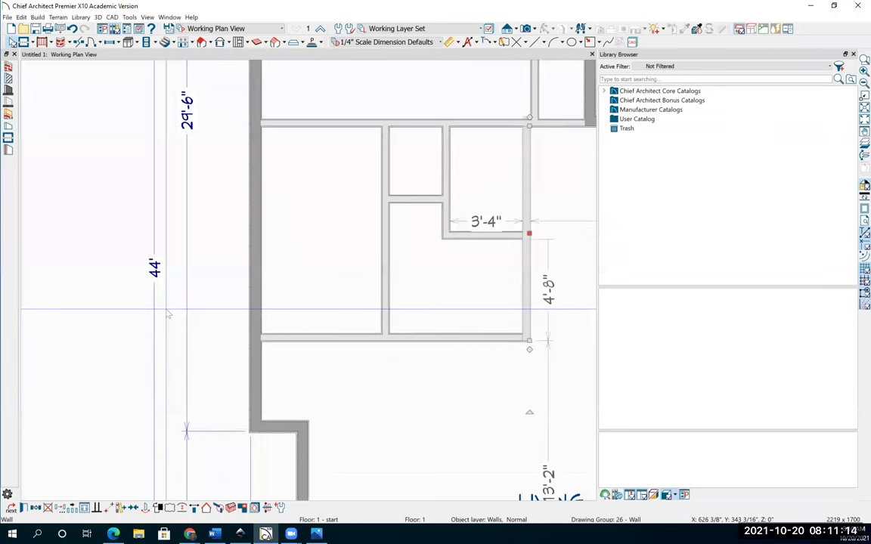
Shift the long side wall of the upper closet toward the wall below, about 12' clear from the left exterior wall
middle_click_drag(500, 197, 457, 277)
left_click(501, 205)
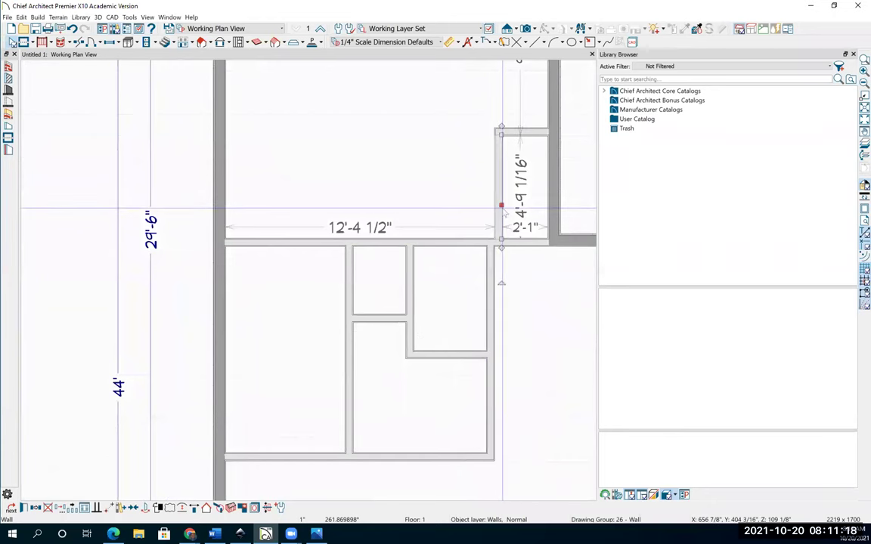
left_click_drag(501, 205, 495, 207)
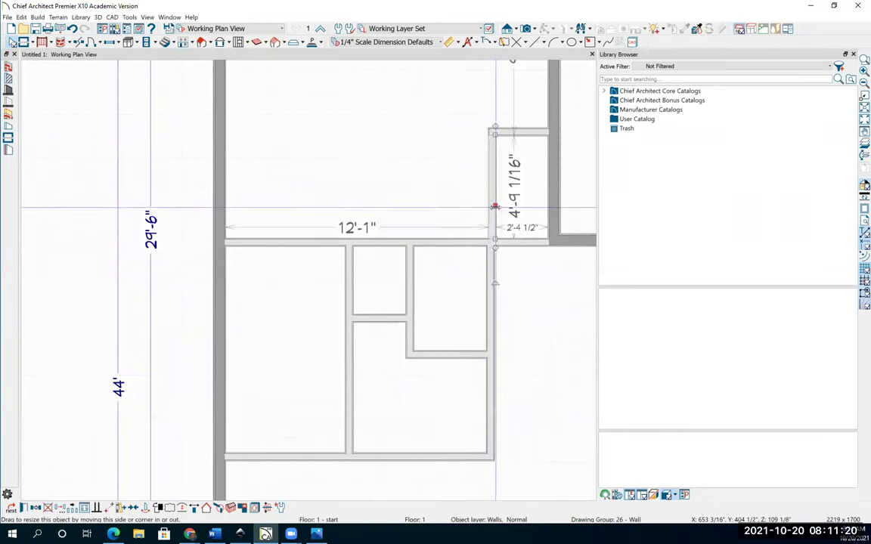
scroll(494, 207, "up", 5)
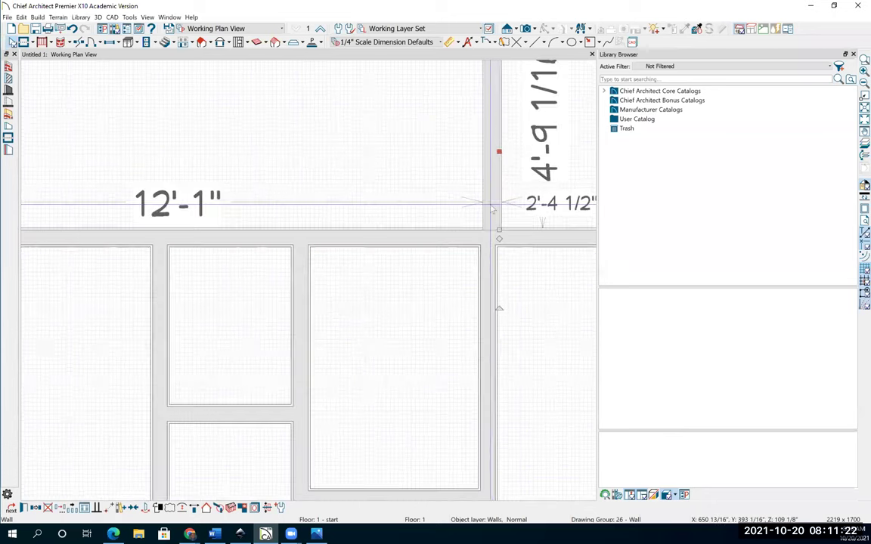
left_click_drag(496, 149, 493, 152)
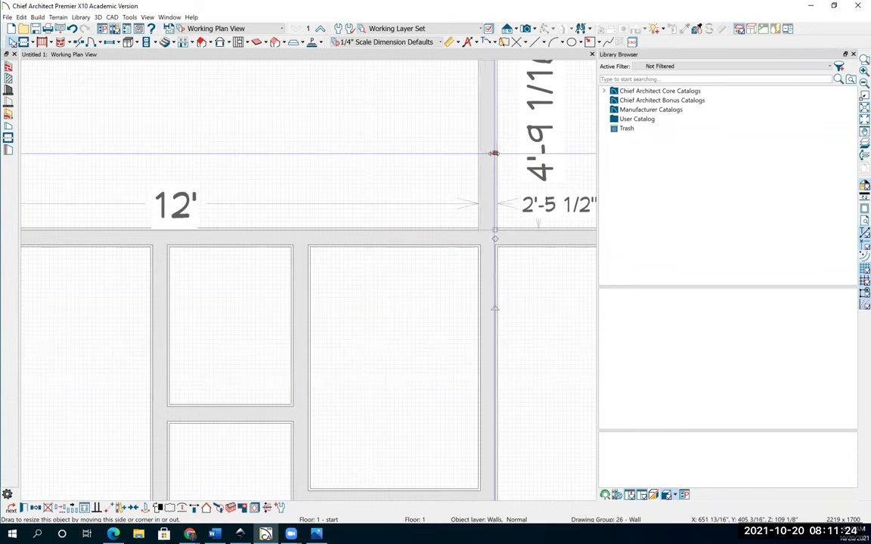
scroll(515, 299, "down", 3)
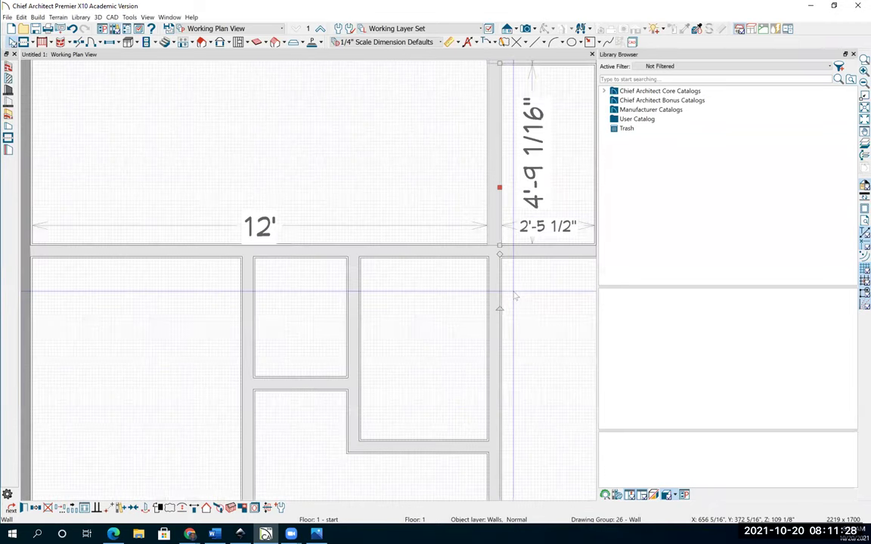
scroll(514, 297, "down", 2)
Move the short top wall of the upper closet to 6' clear from the horizontal wall below it
left_click(529, 148)
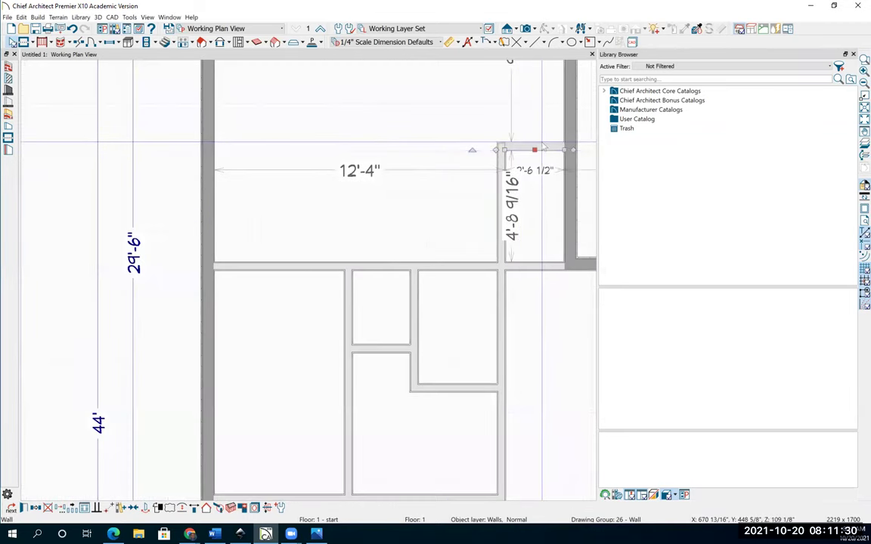
left_click(512, 206)
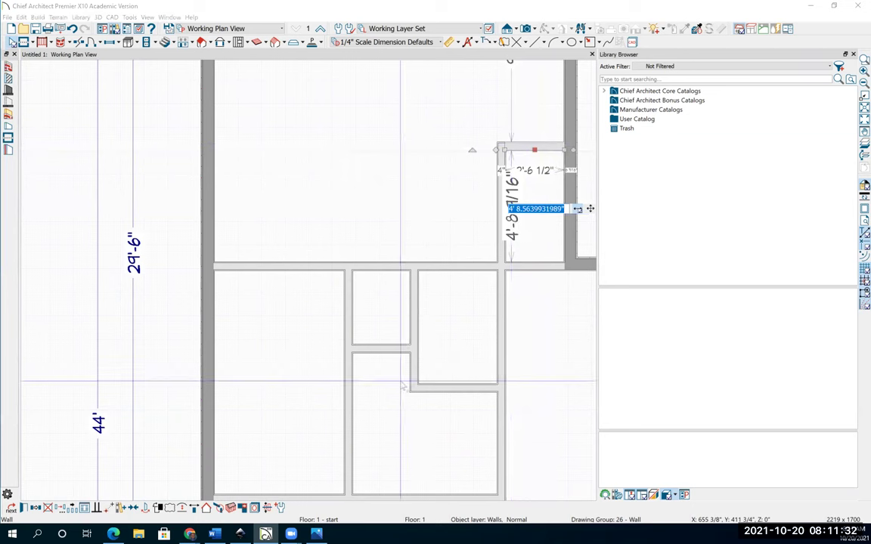
type("6")
key("Return")
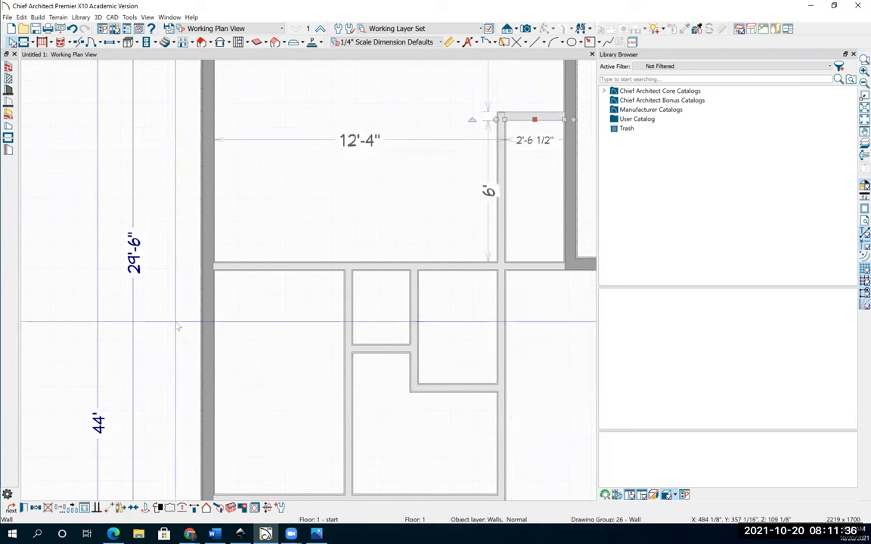
Break the horizontal wall above the small right-hand room at its junctions with that room's two side walls
scroll(522, 331, "down", 3)
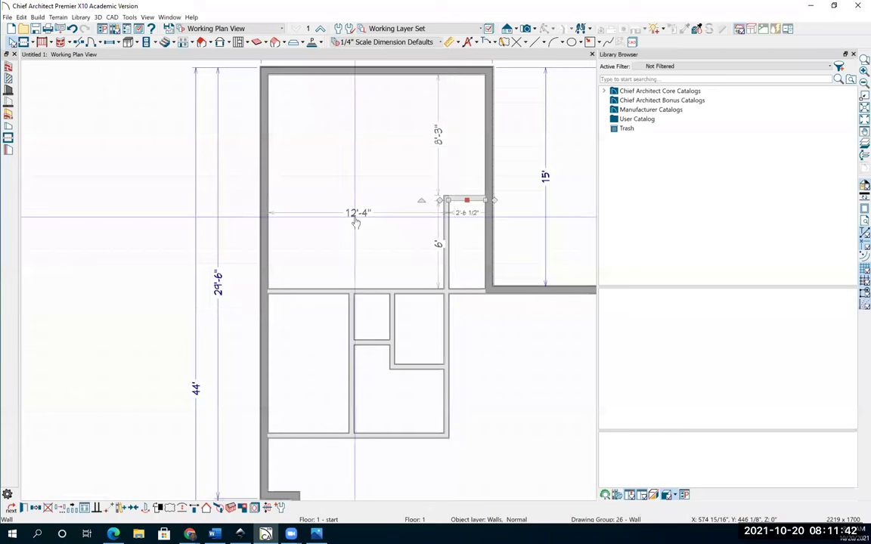
scroll(418, 301, "up", 3)
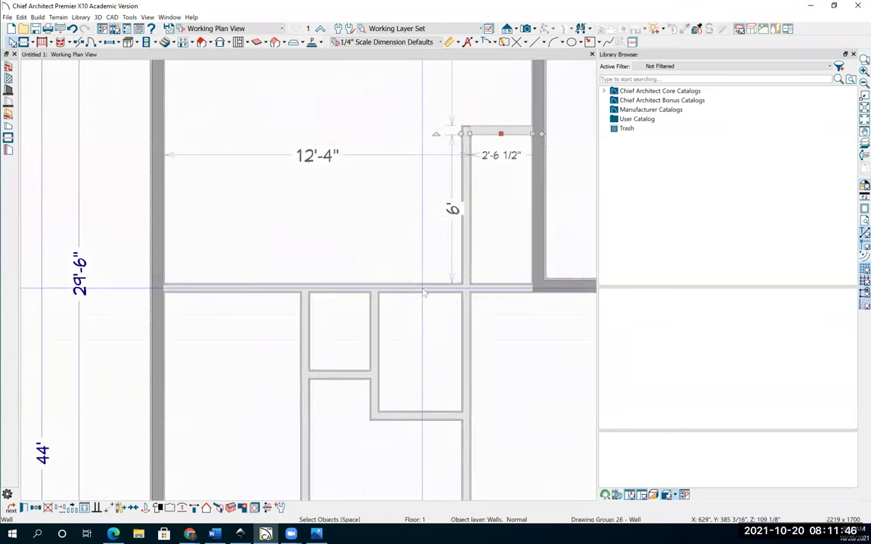
left_click(84, 48)
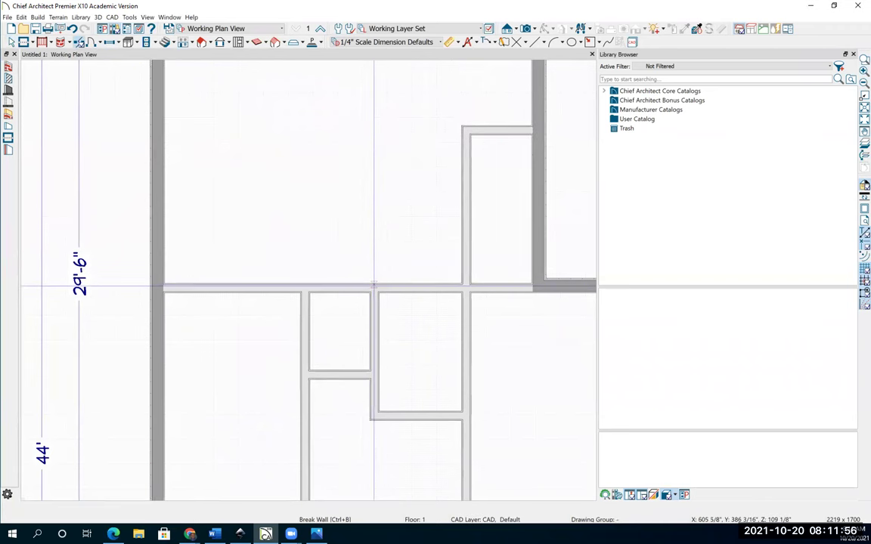
left_click(373, 286)
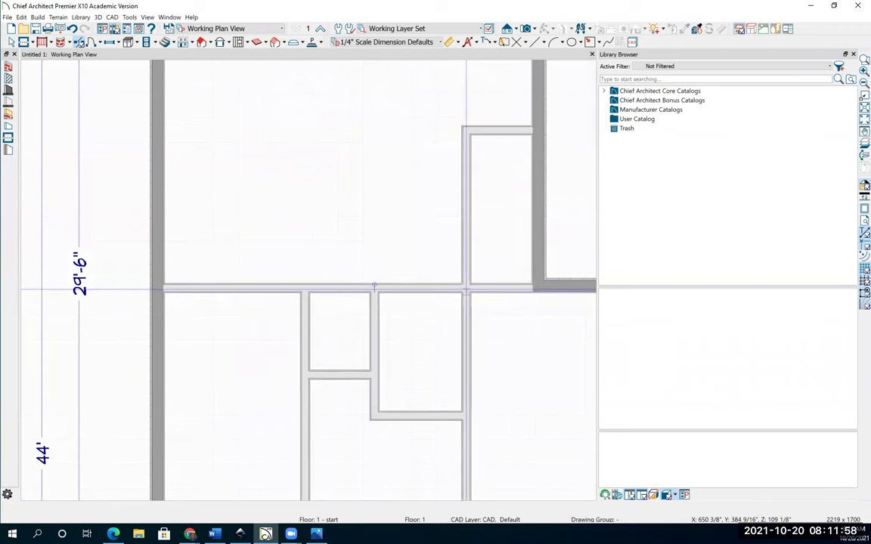
scroll(466, 288, "up", 3)
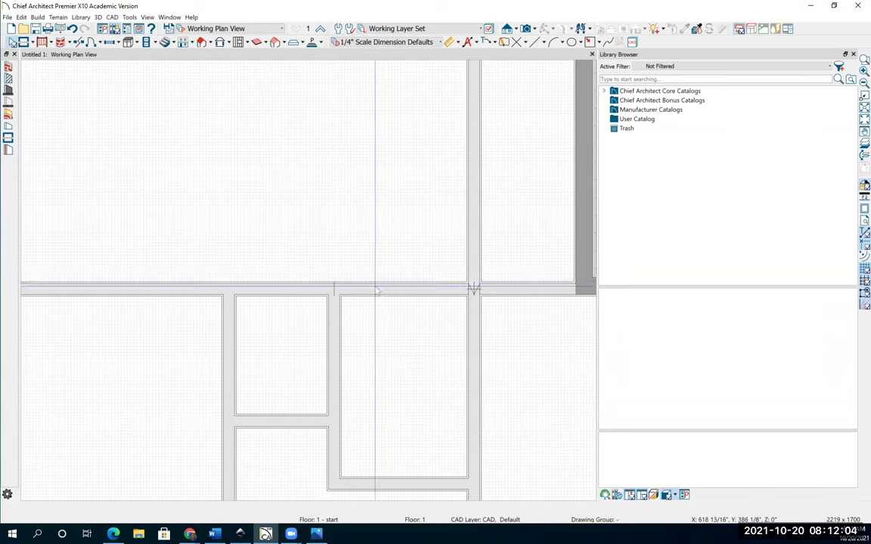
Delete the wall segment between the two breaks to open the small right-hand room to the large room above
left_click(403, 290)
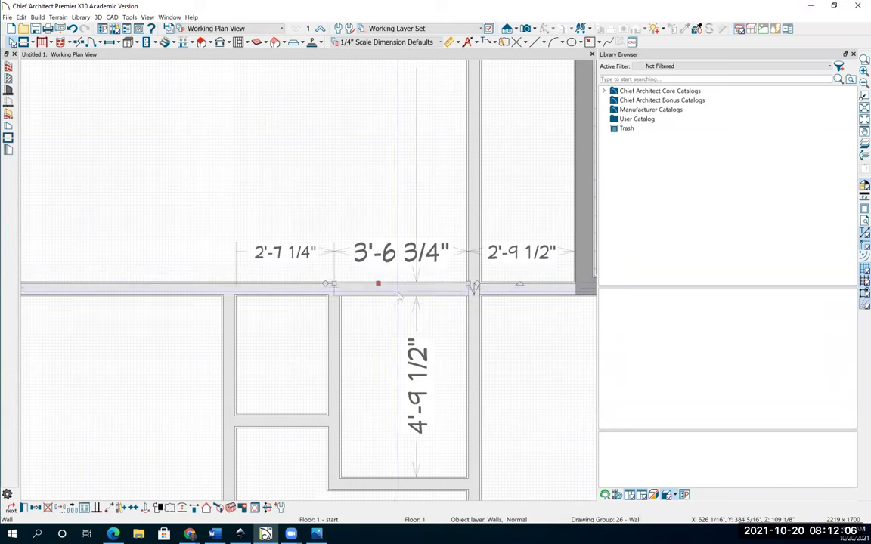
key("Delete")
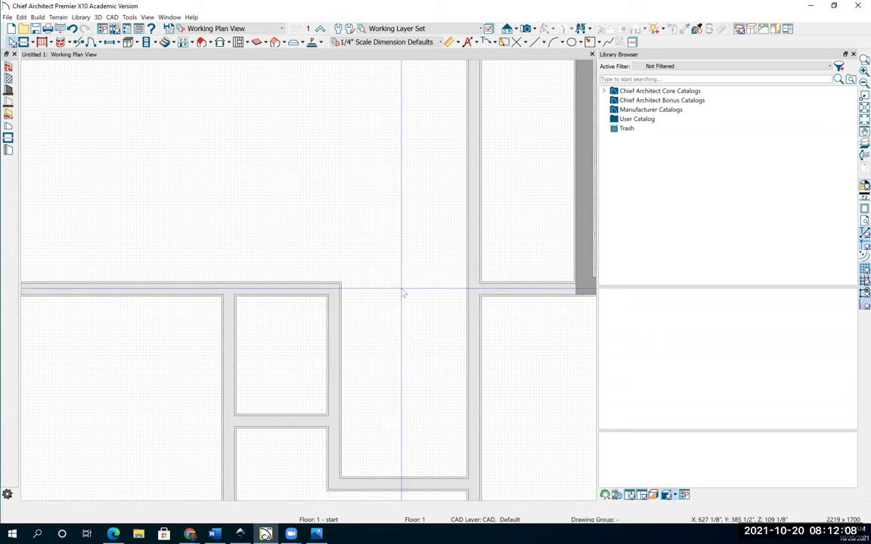
scroll(404, 291, "down", 3)
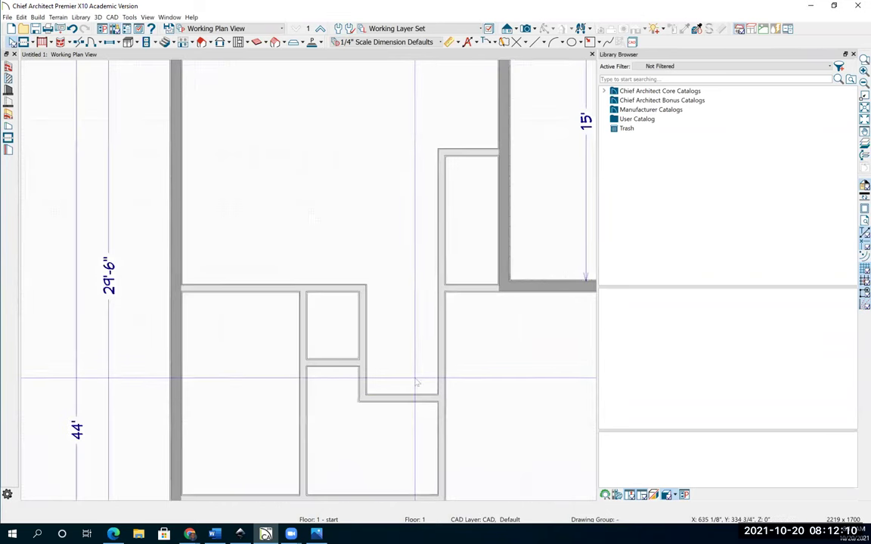